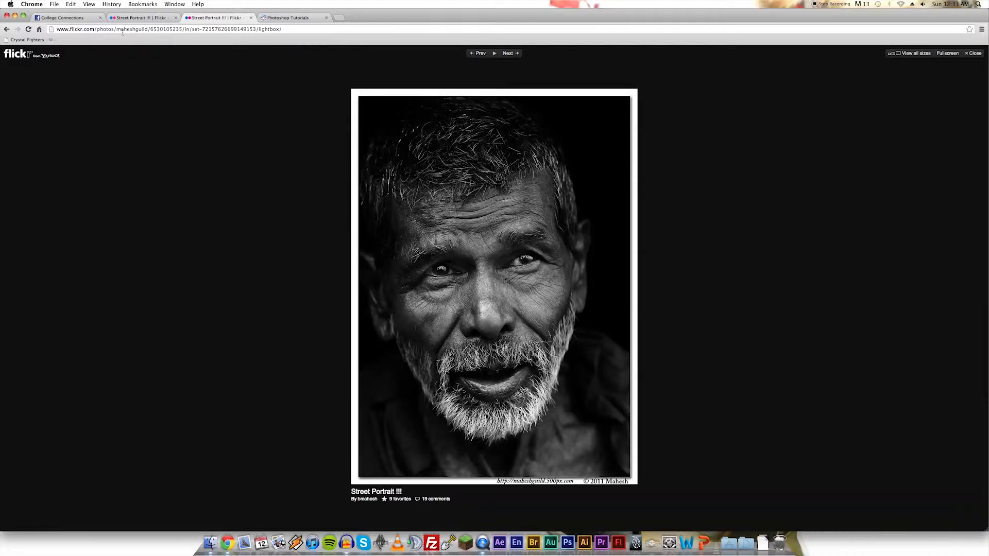
Step: Close the Facebook tab and view the Street Portrait photo on its Flickr page and in the lightbox
left_click(100, 17)
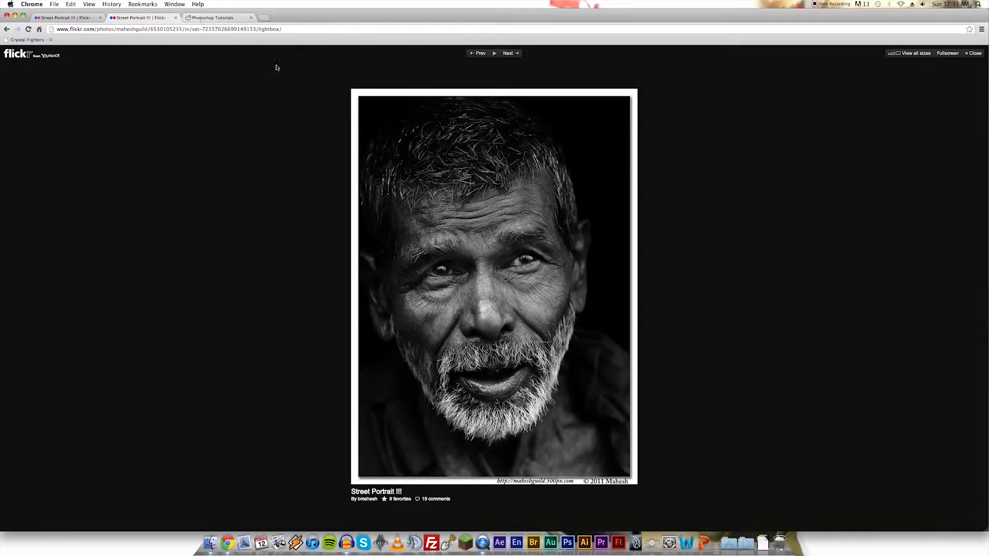
right_click(480, 312)
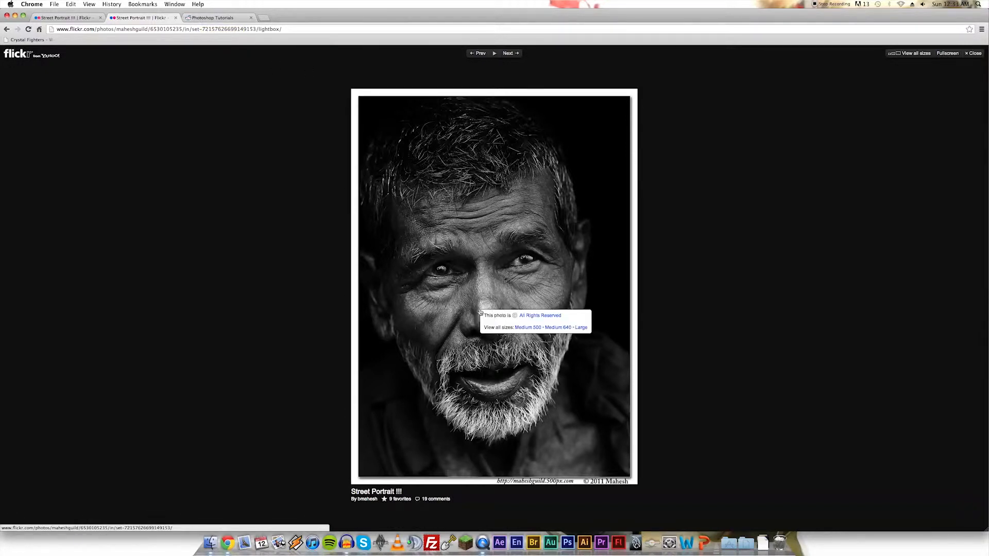
left_click(475, 310)
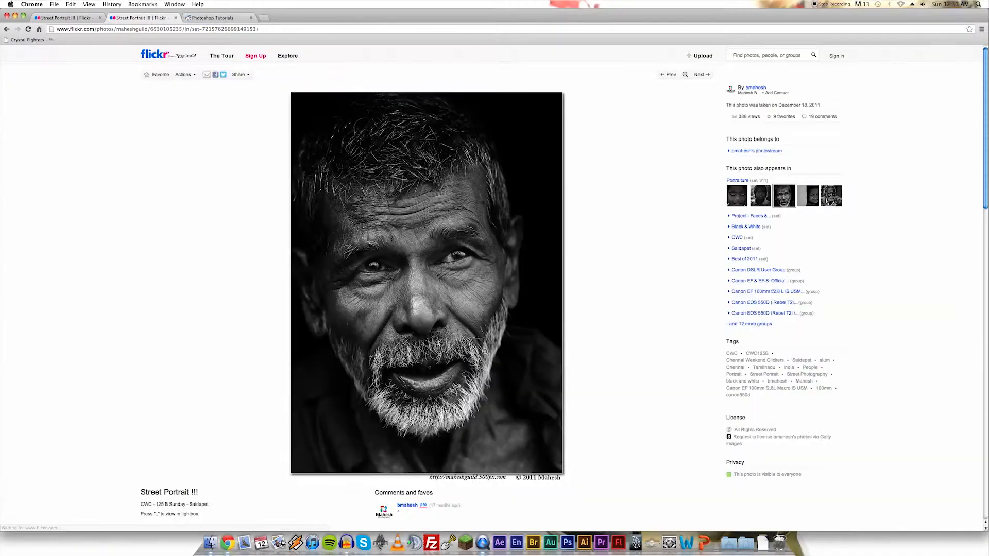
left_click(444, 263)
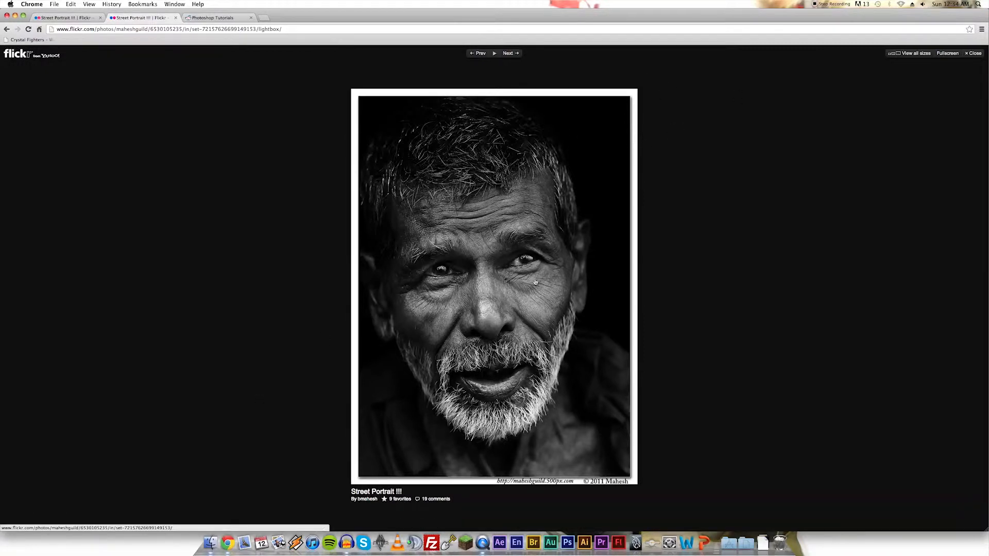
Step: Search Google for "studio portrait" in a new tab, switch to image results and refine the query to "studio portrait color"
key("super+t")
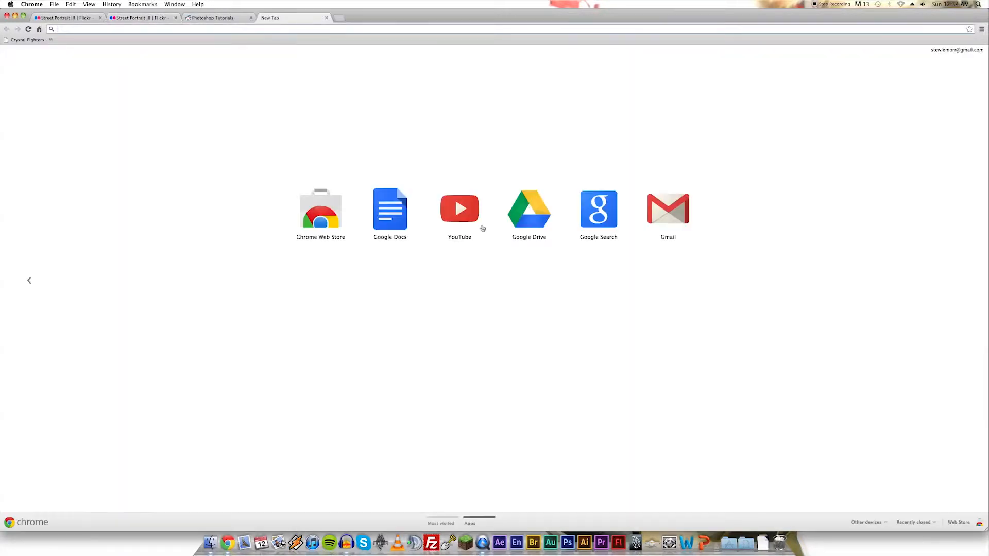
type("s")
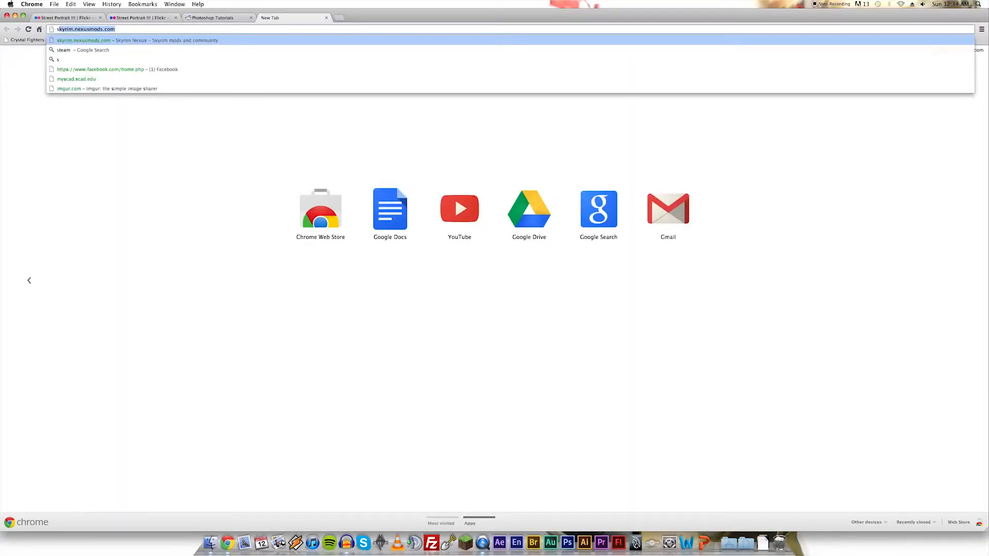
type("tudio oprtrait")
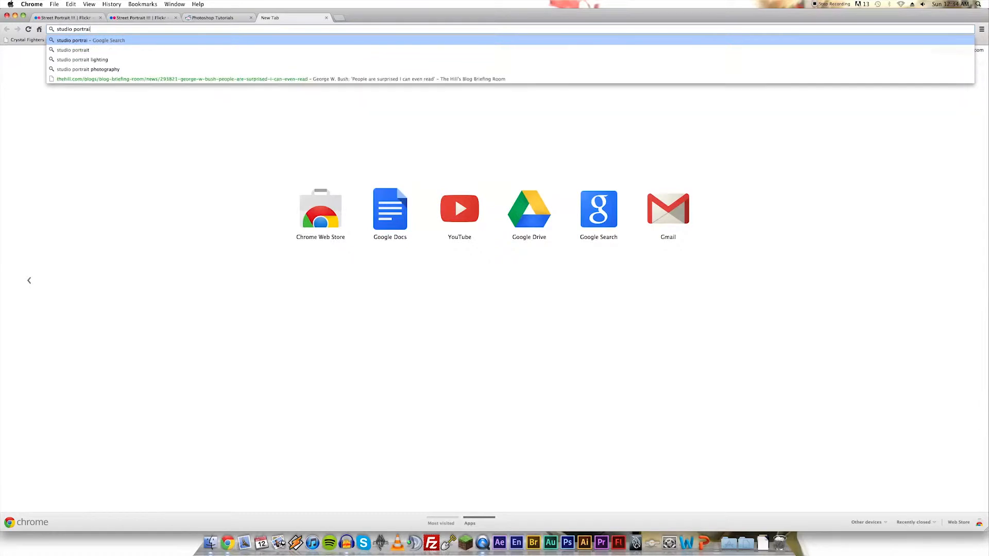
key("Return")
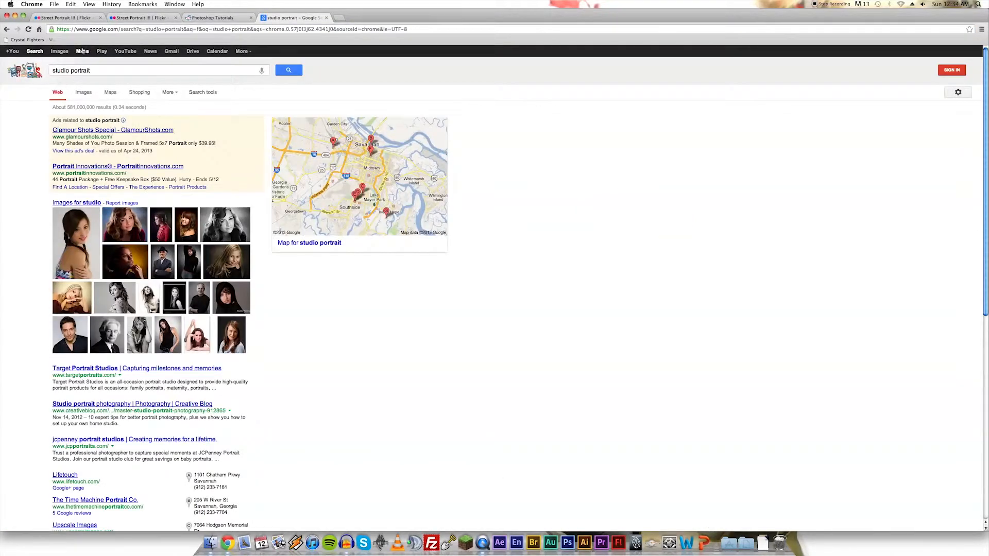
left_click(87, 92)
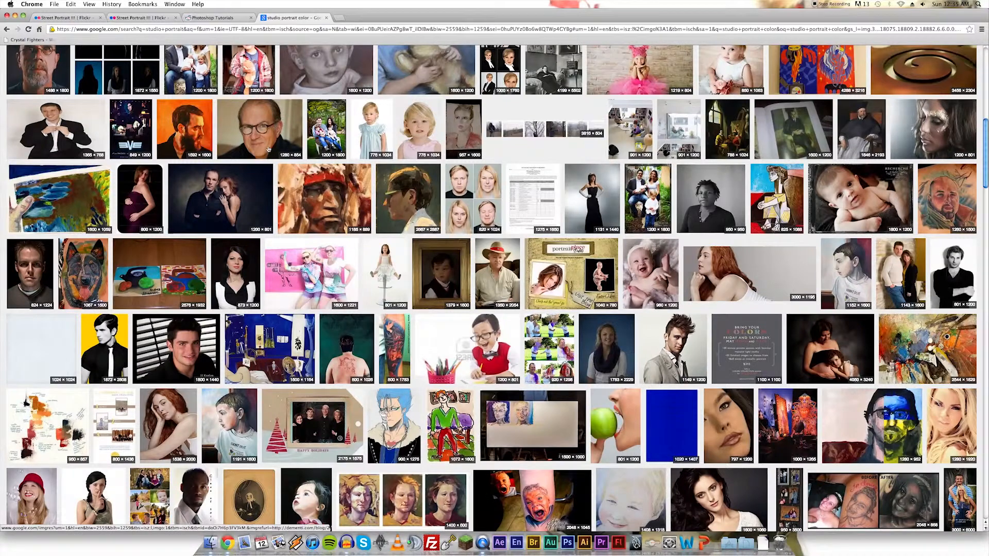
Step: Open the original-size image of the man with tortoiseshell glasses and copy it to the clipboard
left_click(268, 149)
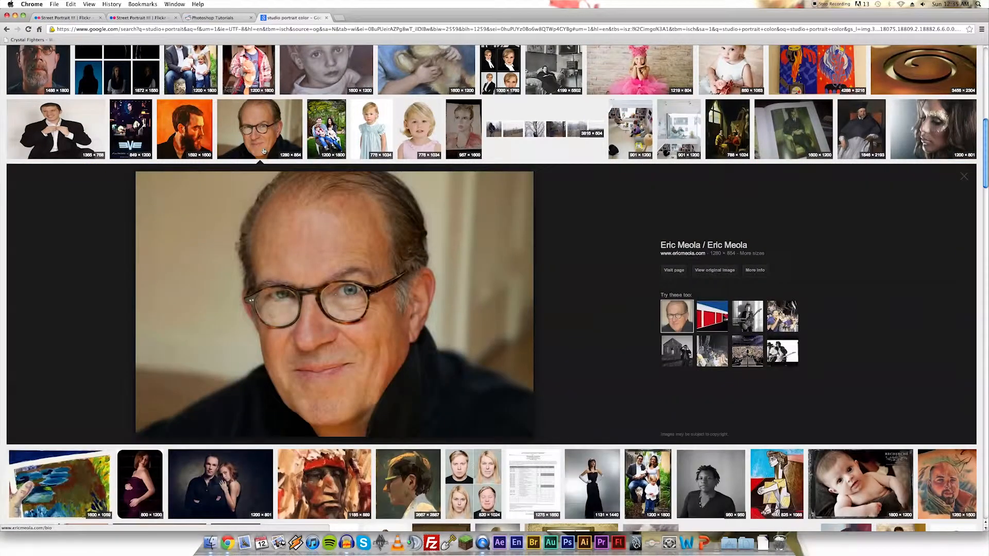
left_click(727, 270)
right_click(192, 143)
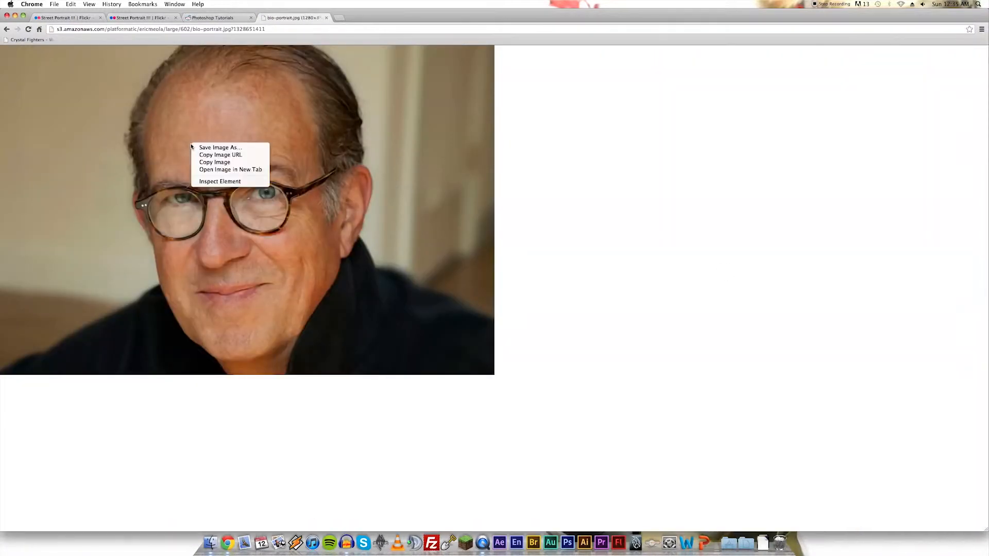
left_click(217, 162)
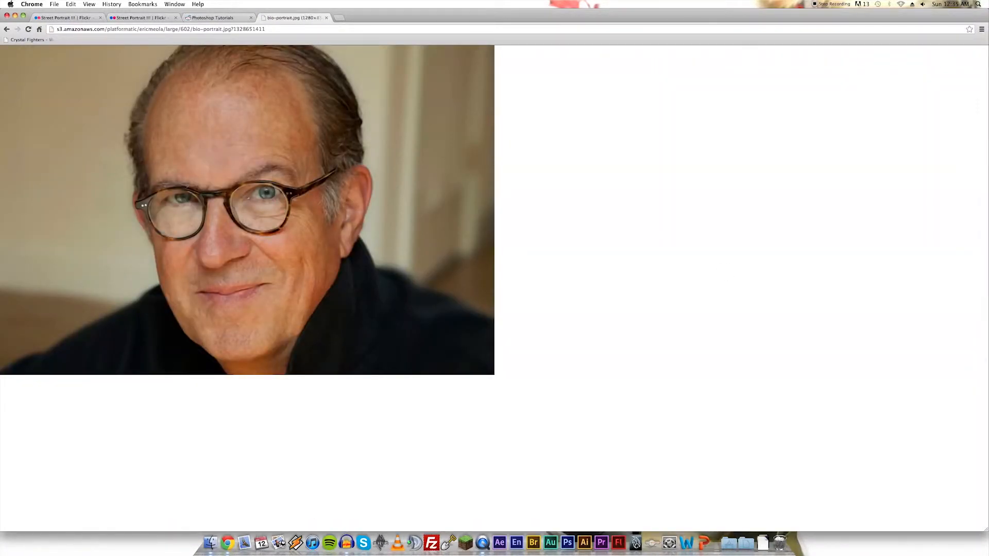
Step: Switch to Photoshop and create a 1280 × 854 pixel RGB document at 72 pixels/inch with a white background
left_click(568, 541)
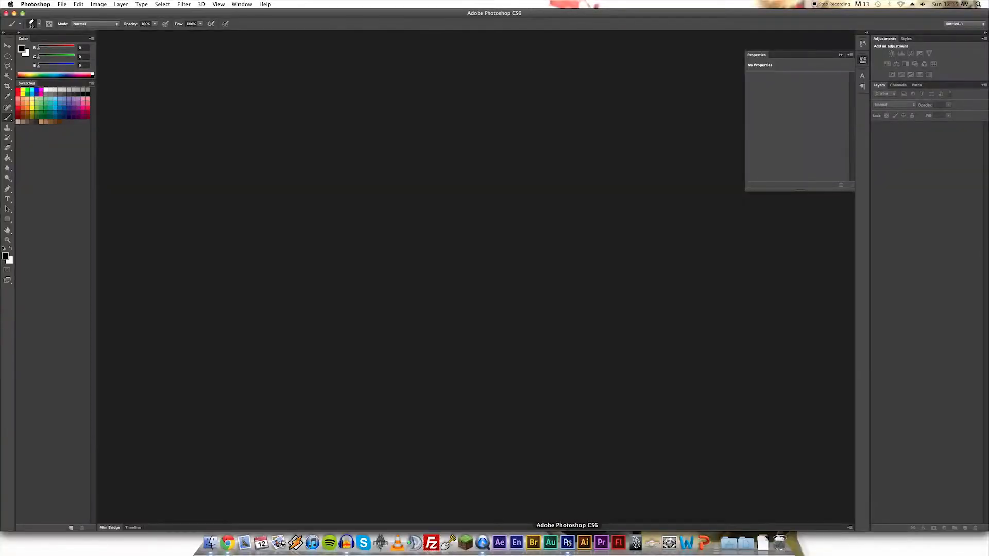
key("super+n")
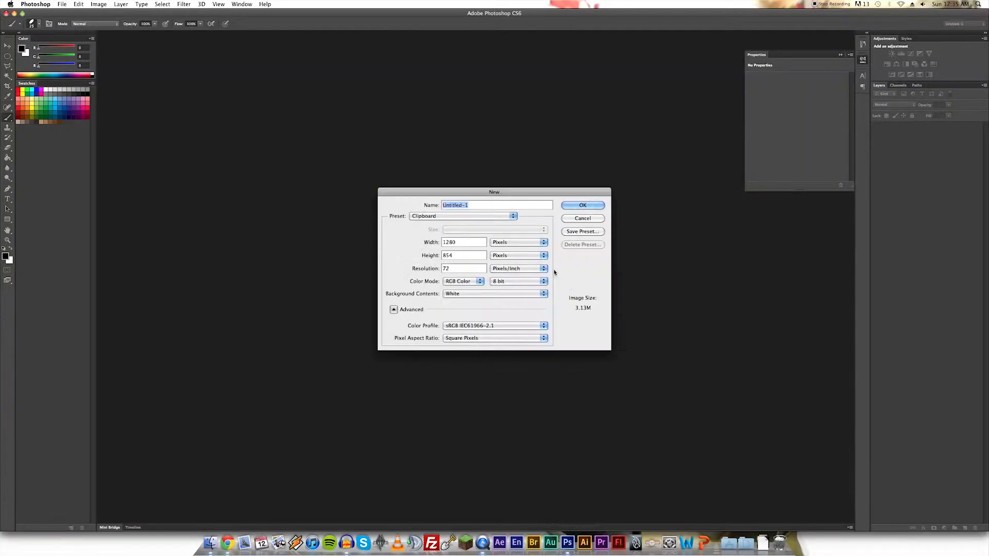
left_click(576, 206)
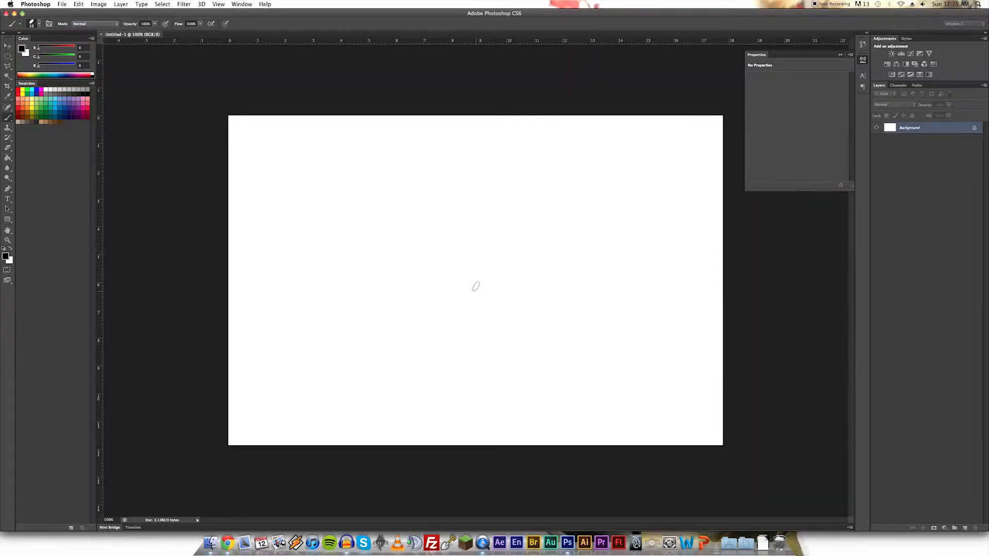
Step: Paste the copied portrait onto the blank canvas as a new layer, undoing any stray brush strokes
left_click_drag(350, 212, 457, 261)
key("super+z")
key("super+v")
left_click_drag(366, 186, 536, 360)
key("super+z")
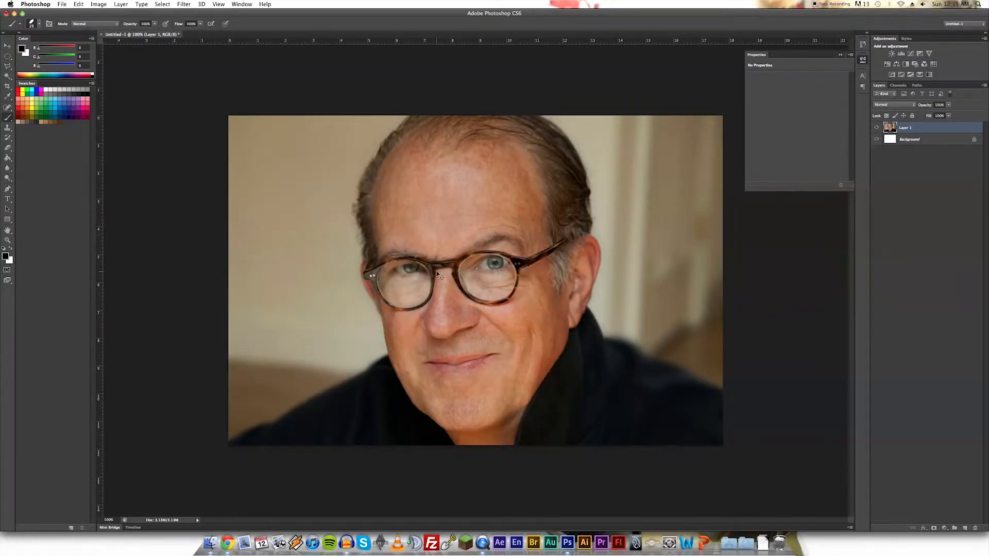
Step: Crop both sides of the portrait to an upright frame around the man's head, keeping the full height
key("c")
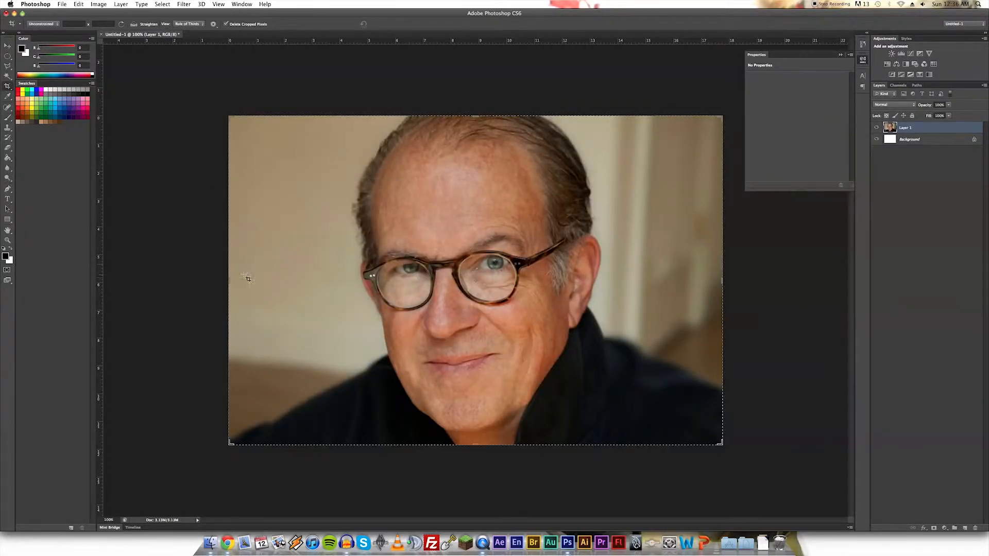
left_click_drag(230, 278, 280, 285)
left_click_drag(672, 282, 621, 288)
key("Return")
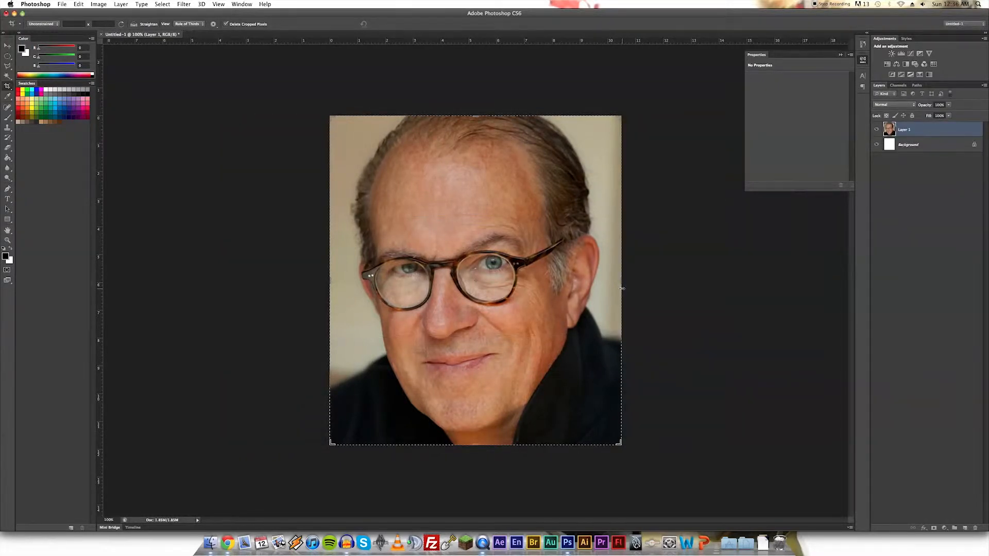
key("v")
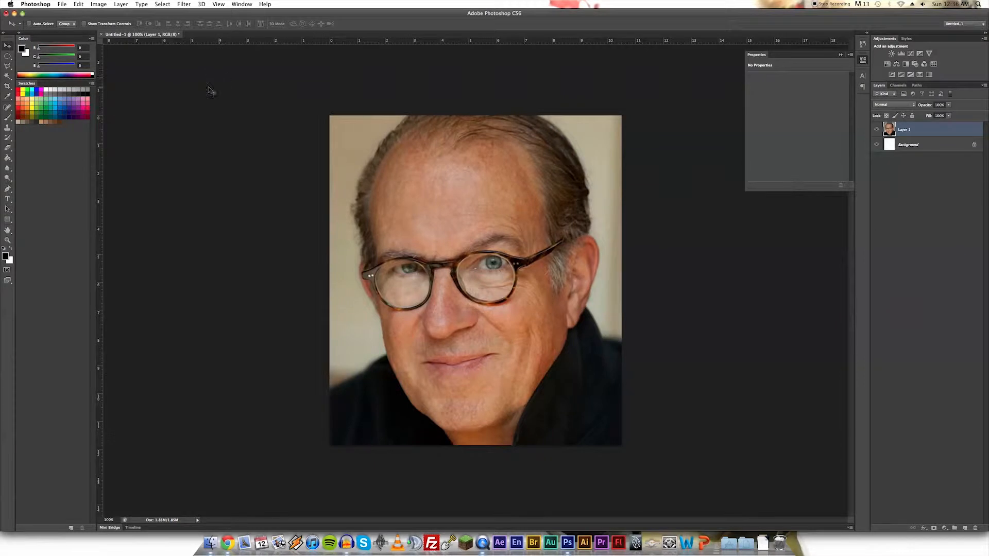
Step: Try a Black & White image adjustment with Reds -16, Yellows 137, Greens 104, Cyans -19, Blues -56 and Magentas -128
left_click(97, 4)
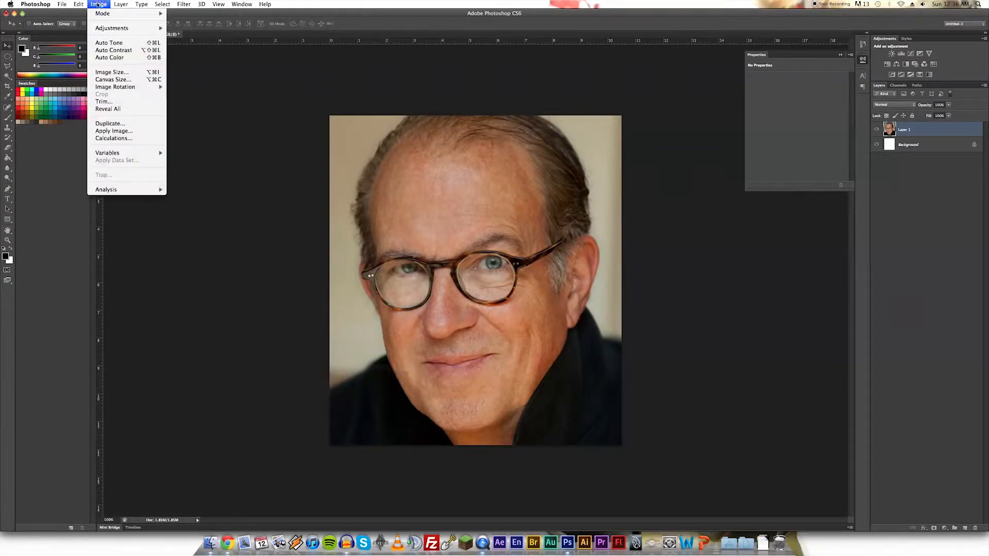
mouse_move(113, 30)
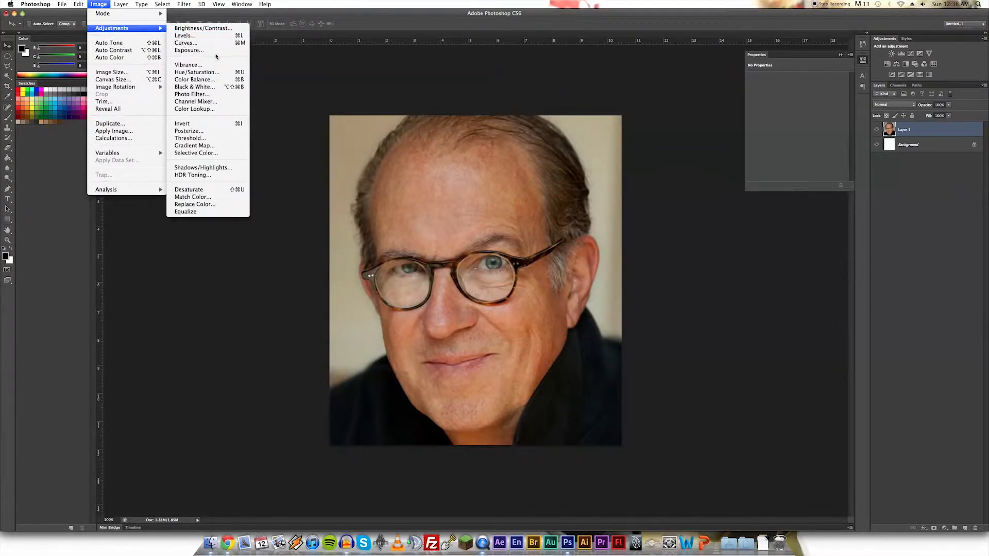
left_click(210, 88)
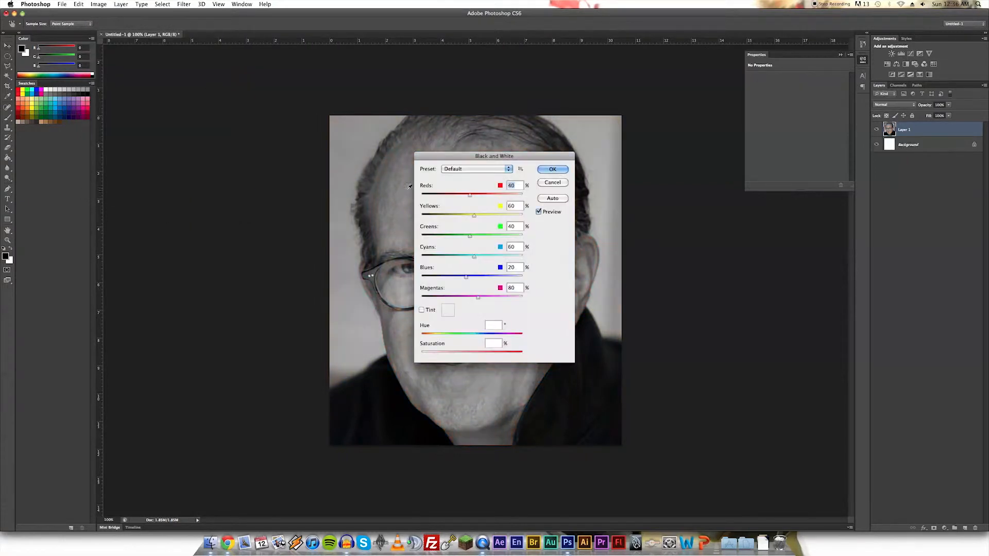
left_click_drag(475, 160, 713, 136)
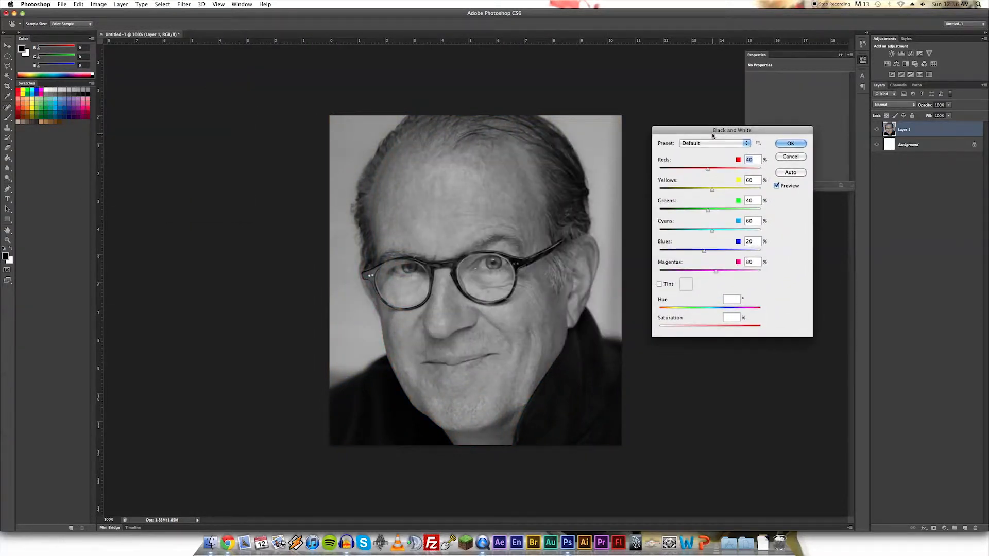
left_click_drag(708, 172, 673, 272)
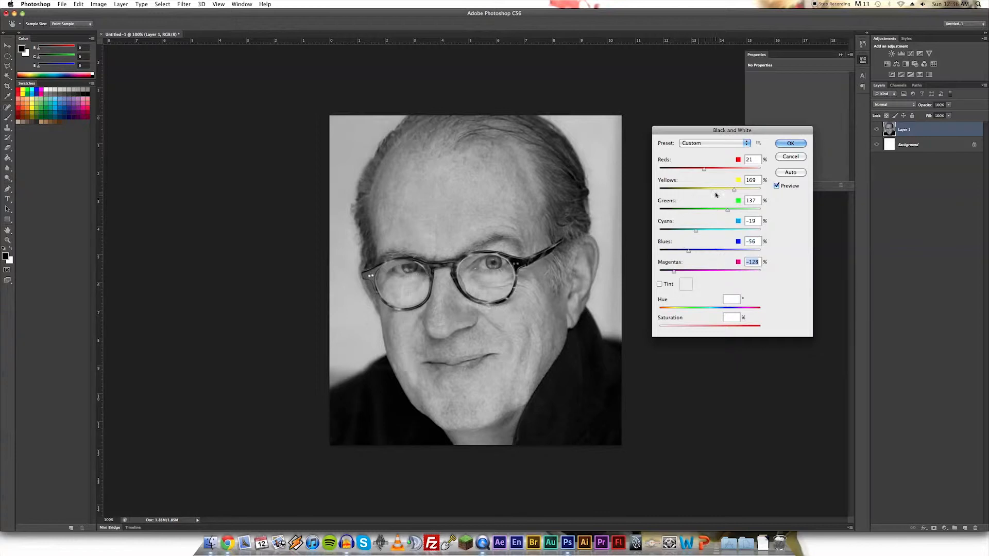
left_click_drag(703, 169, 722, 211)
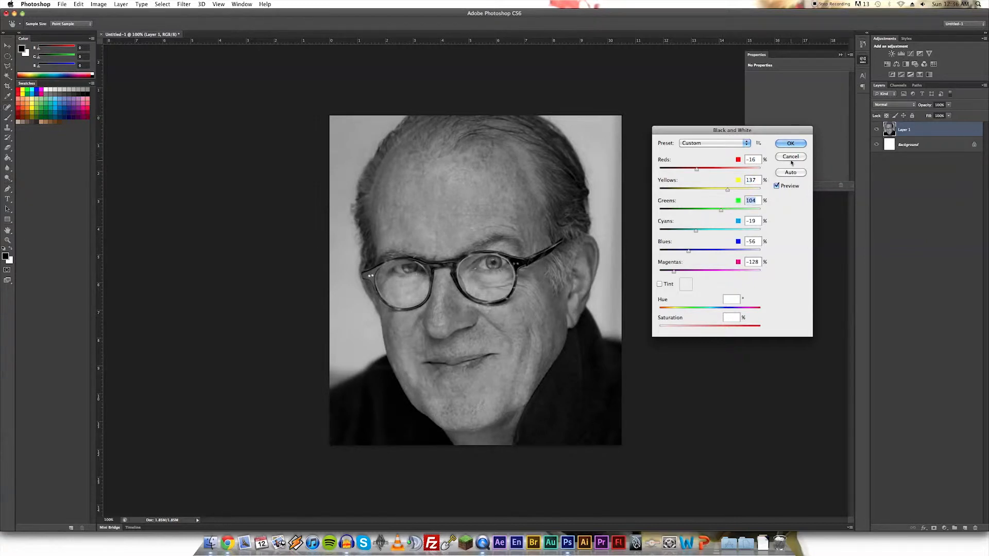
Step: Try the Auto black and white mix, compare the preview on and off, and cancel the adjustment
left_click(790, 173)
left_click(730, 149)
left_click(795, 168)
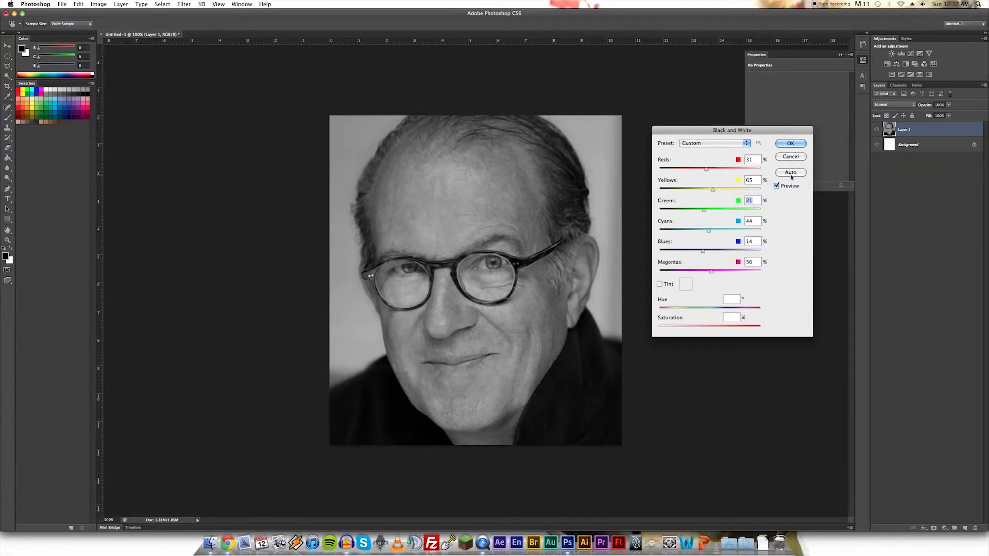
left_click(777, 187)
left_click(777, 187)
left_click(778, 187)
left_click(777, 186)
left_click(782, 159)
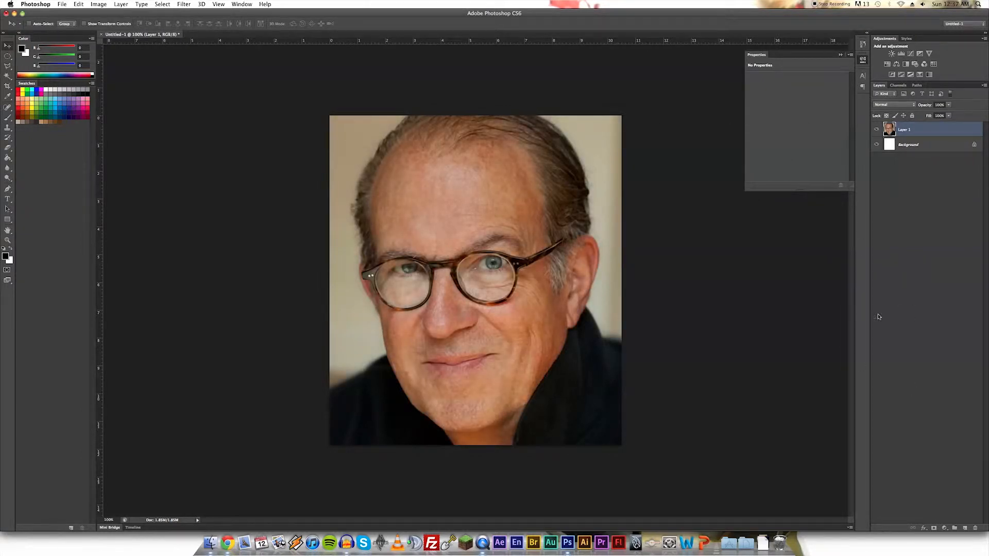
Step: Add a Black & White adjustment layer above the portrait and enlarge the Properties panel to show all its sliders
left_click(945, 529)
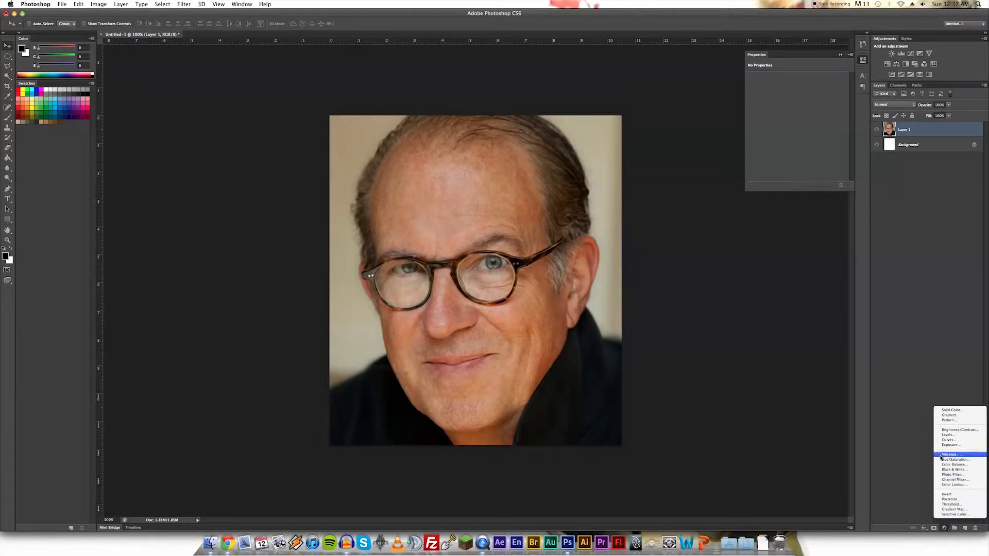
left_click(964, 470)
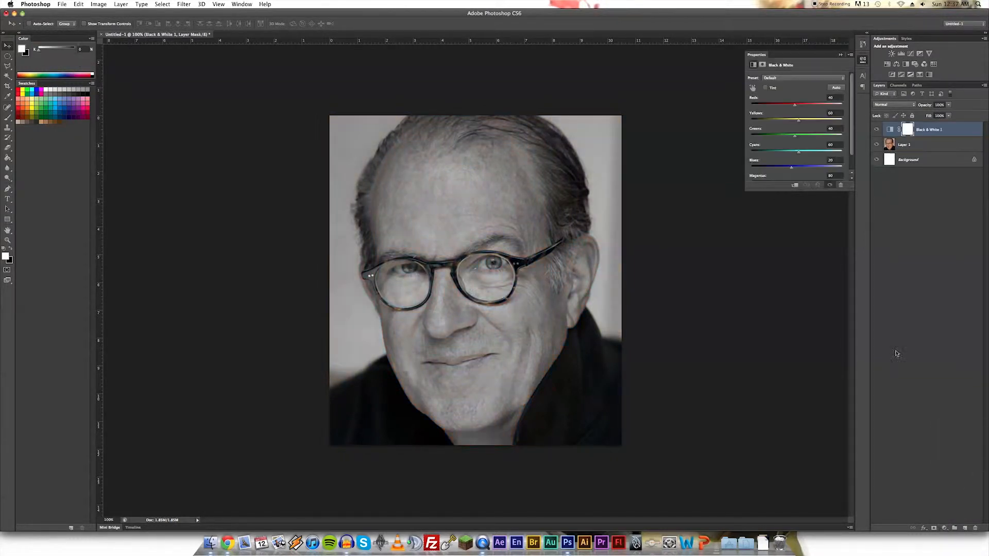
left_click(876, 130)
left_click(875, 130)
left_click_drag(856, 194, 855, 240)
Step: Toggle the visibility of the portrait layer and the Black & White layer to compare the image with and without each
left_click(876, 145)
left_click(876, 145)
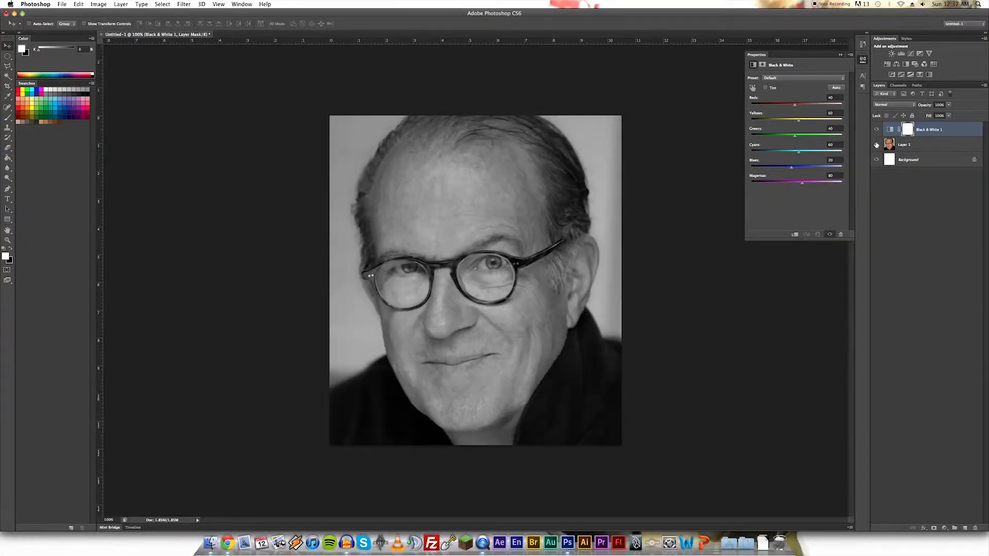
left_click(877, 130)
left_click(877, 130)
Step: Add a new layer beneath the Black & White adjustment and paint a blue test scribble across the man's face
key("super+shift+n")
key("Return")
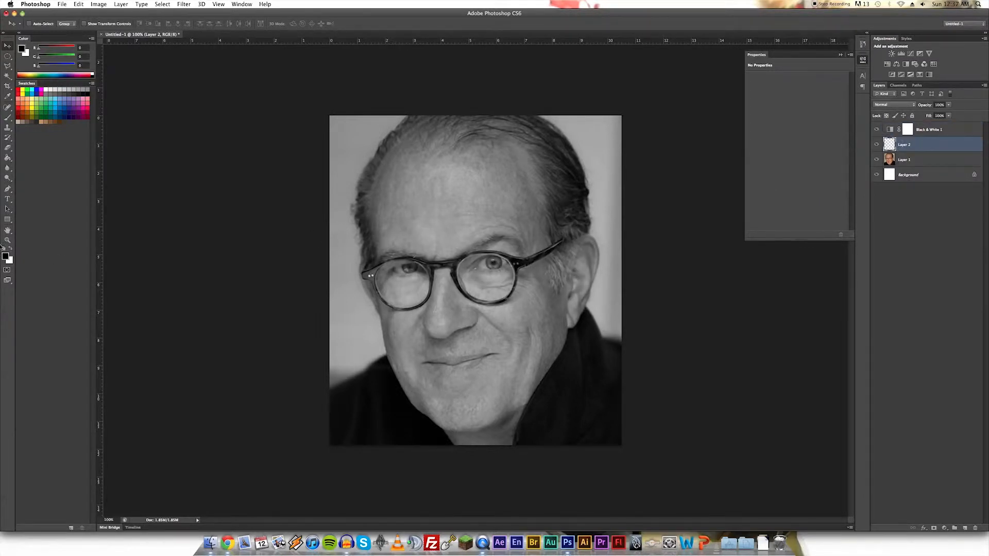
left_click(5, 257)
left_click(791, 365)
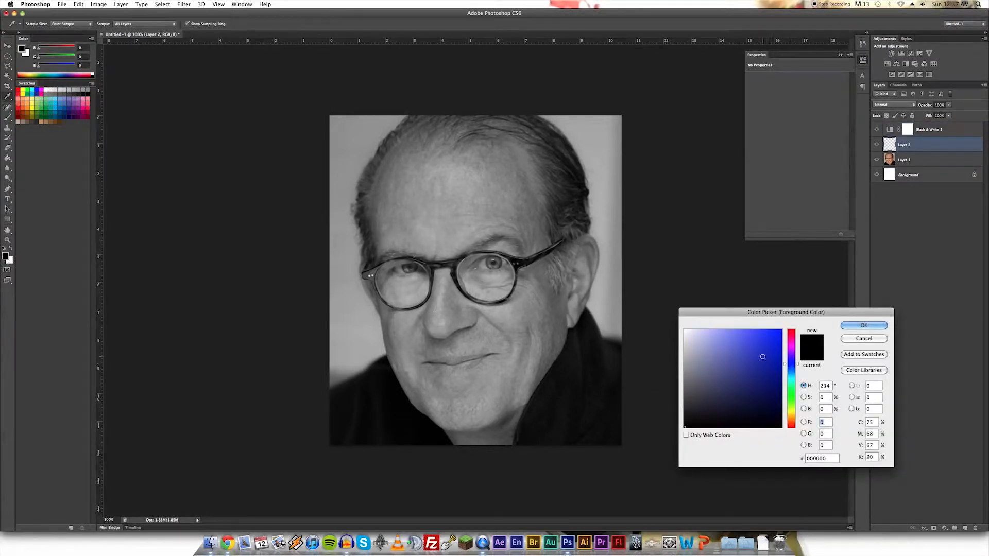
left_click(748, 357)
left_click(864, 325)
key("b")
mouse_move(393, 212)
left_mouse_down()
mouse_move(445, 259)
mouse_move(463, 340)
mouse_move(416, 276)
mouse_move(531, 174)
mouse_move(572, 269)
left_mouse_up()
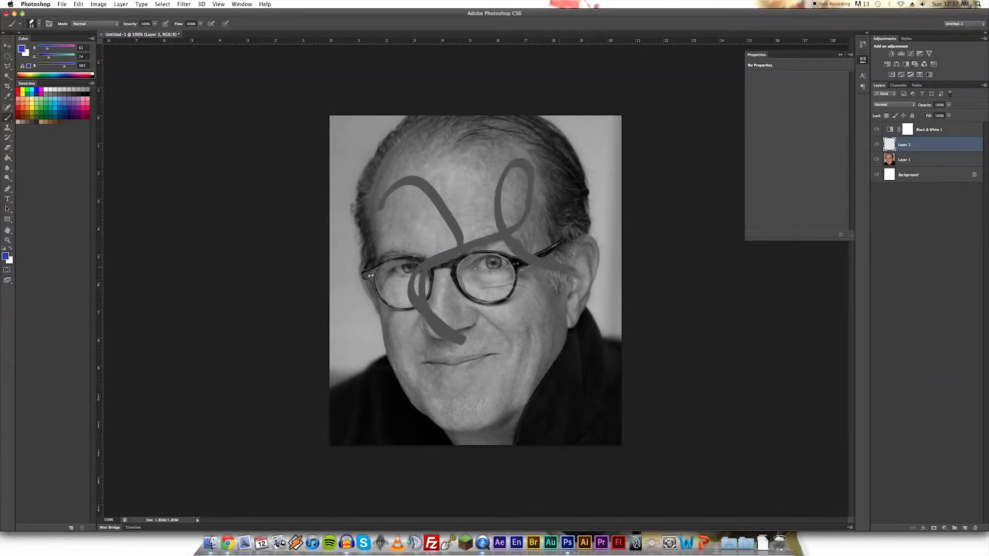
Step: Compare the scribble with the Black & White adjustment hidden and shown, and delete the scribble's layer
left_click(877, 130)
left_click(877, 130)
key("BackSpace")
Step: Lower the Black & White adjustment's Reds to about -66 and paint a blue test moustache on a new layer beneath the adjustment
left_click(907, 129)
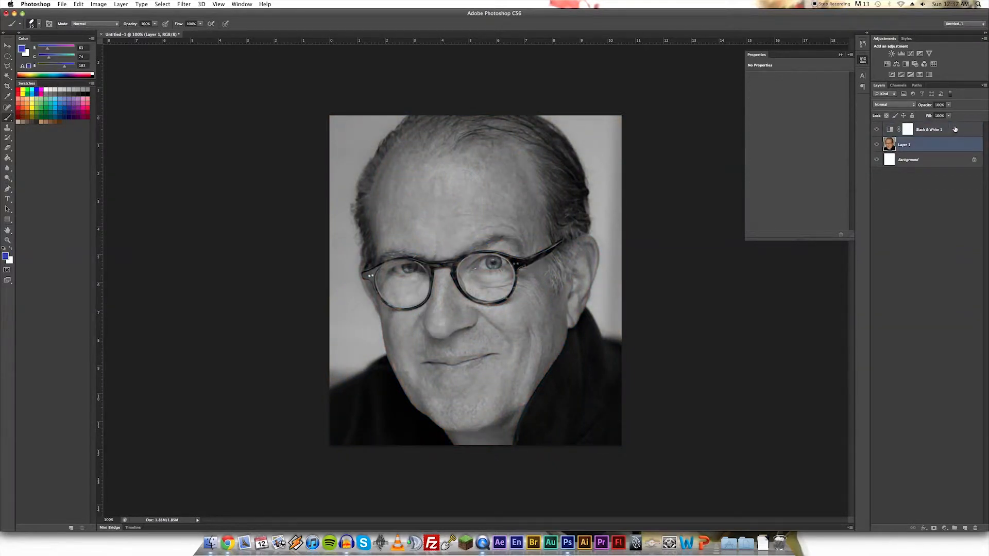
left_click_drag(795, 105, 781, 110)
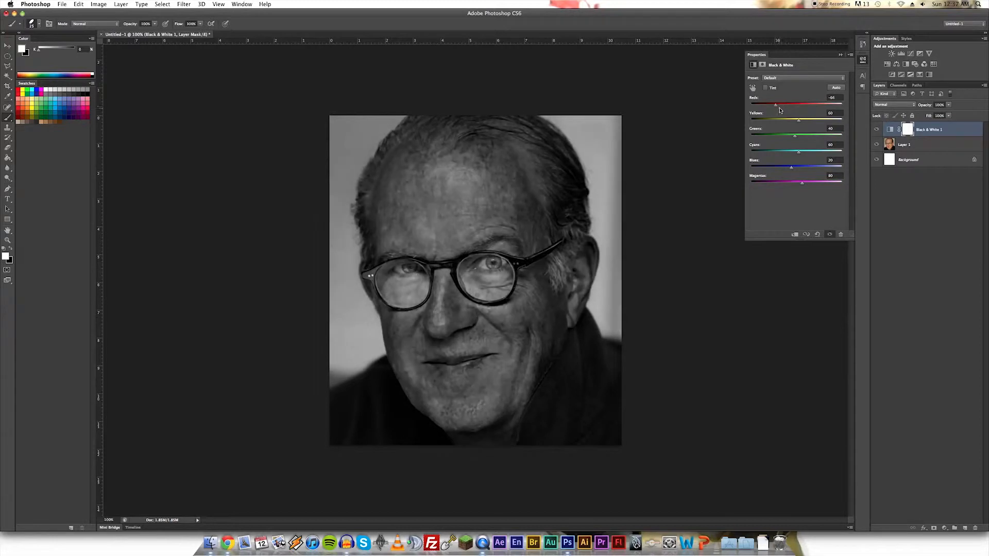
left_click(898, 139)
key("super+shift+n")
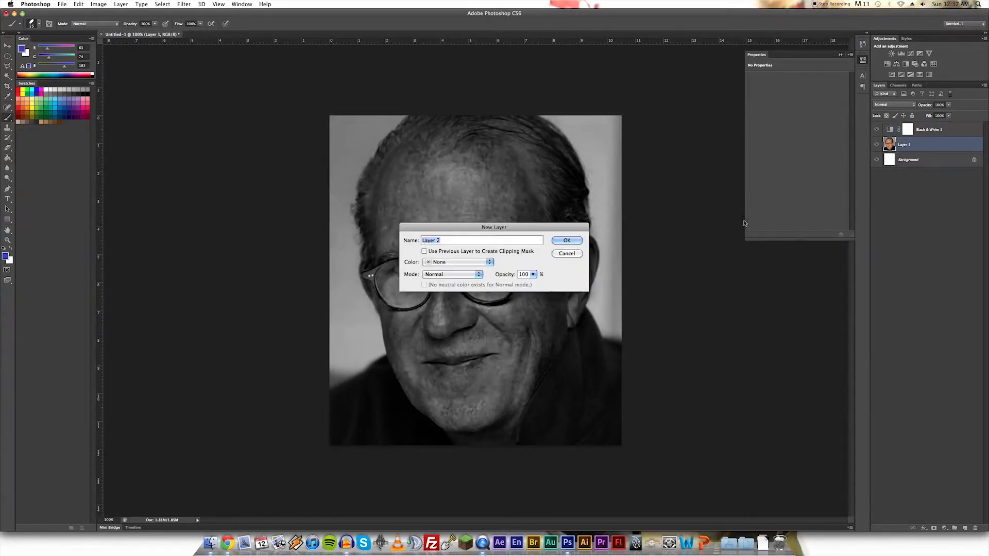
key("Return")
mouse_move(444, 344)
left_mouse_down()
mouse_move(465, 338)
mouse_move(510, 347)
left_mouse_up()
mouse_move(440, 345)
left_mouse_down()
mouse_move(412, 368)
mouse_move(380, 361)
left_mouse_up()
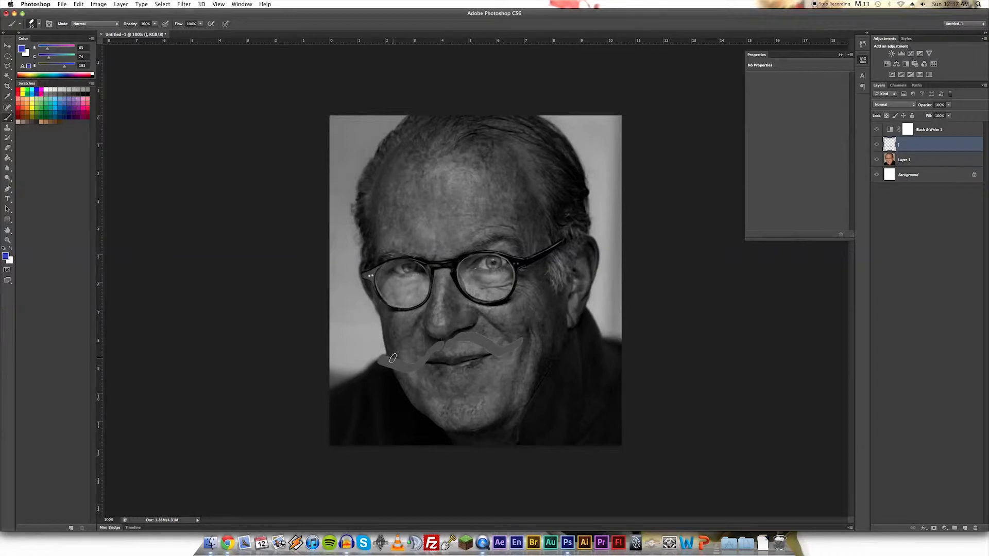
Step: Raise the Black & White adjustment's Reds to 48 to compare skin against the painted moustache, and delete the moustache layer
left_click(968, 134)
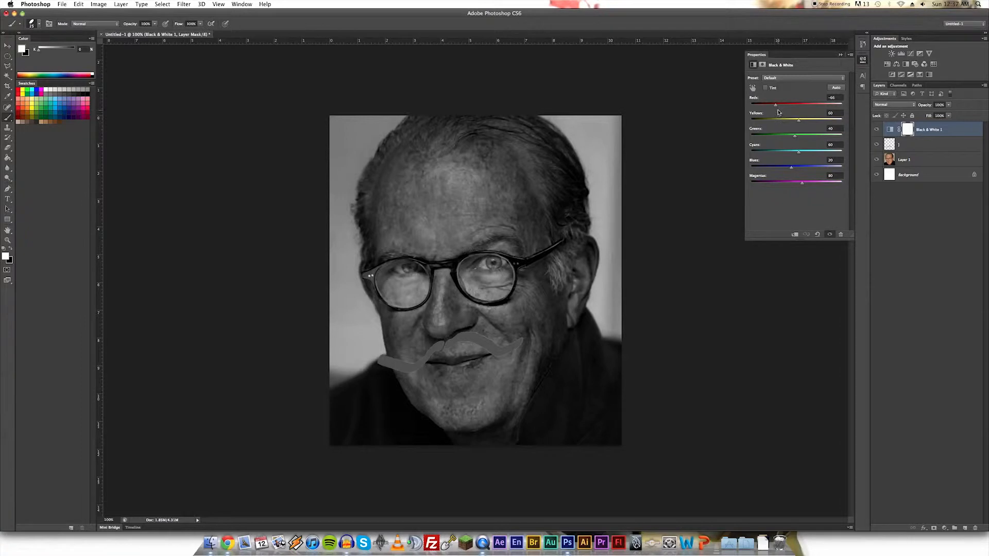
left_click_drag(776, 106, 796, 107)
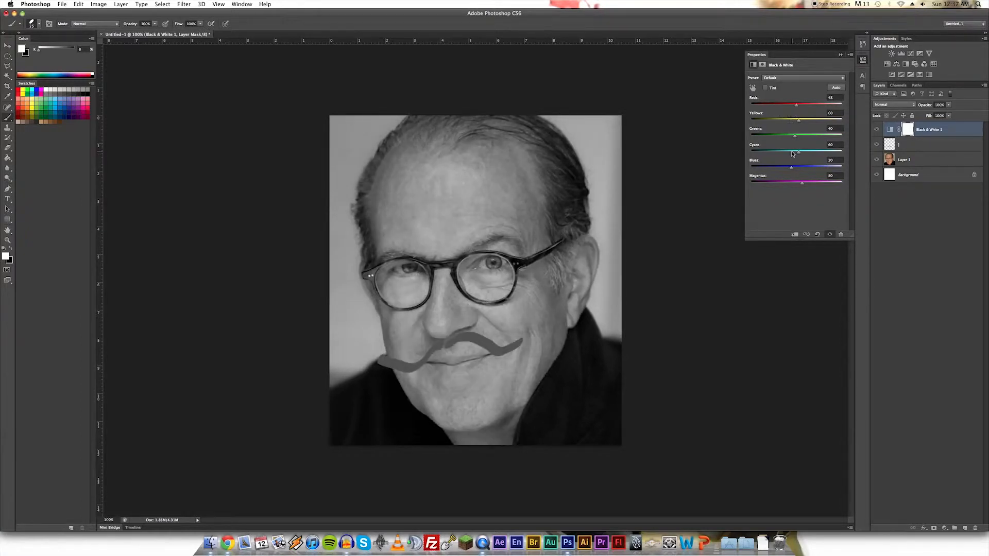
left_click(929, 149)
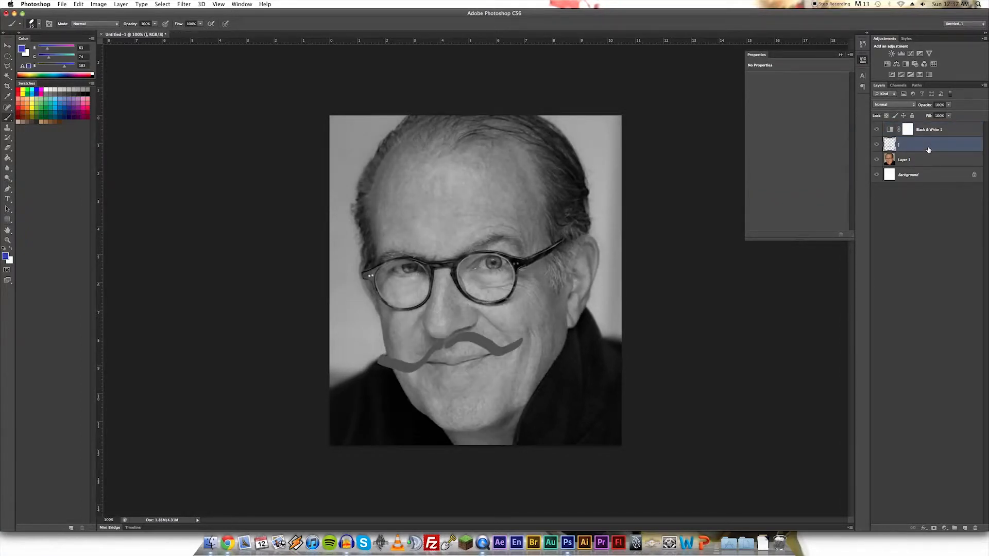
key("BackSpace")
Step: Set the Reds of the Black & White adjustment to 21 and fine-tune the Yellows slider
left_click(946, 130)
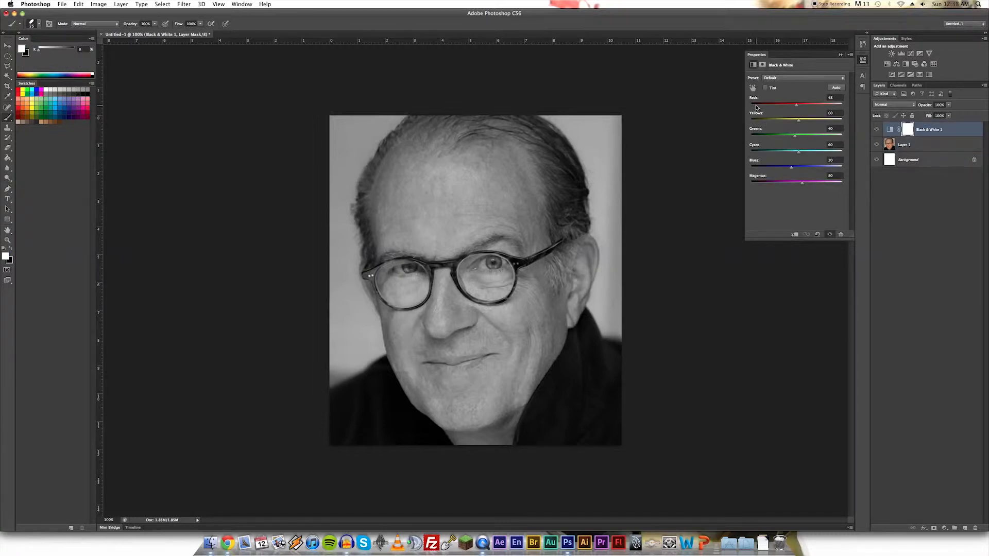
left_click_drag(798, 105, 793, 107)
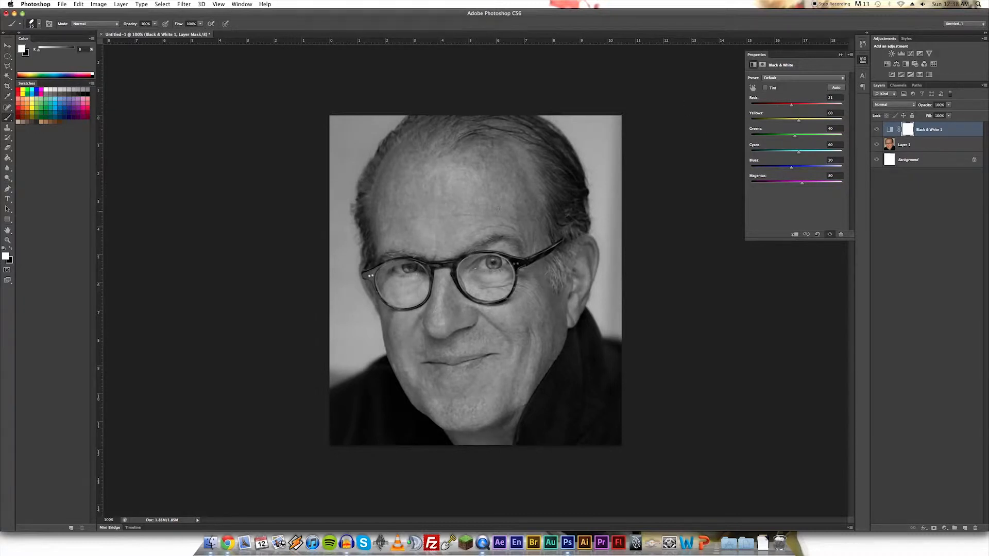
mouse_move(798, 120)
left_mouse_down()
mouse_move(787, 122)
mouse_move(810, 138)
mouse_move(764, 152)
mouse_move(809, 167)
mouse_move(774, 167)
mouse_move(788, 183)
mouse_move(769, 183)
mouse_move(790, 109)
mouse_move(806, 120)
mouse_move(795, 107)
left_mouse_up()
Step: Isolate the portrait layer and restore the other layers twice to compare the color original with the black and white version
left_click(876, 144, "alt")
left_click(876, 144, "alt")
left_click(876, 145, "alt")
left_click(876, 144, "alt")
Step: Duplicate the portrait layer as a working copy and lock the original layer
key("super+plus")
key("super+plus")
left_click_drag(481, 266, 484, 293)
key("alt+bracketleft")
key("super+j")
key("alt+bracketleft")
key("super+slash")
Step: On the portrait copy, use the Dodge tool with a tiny brush at 87% exposure to brighten the rim highlight around the glasses' hinge near the ear
left_click(8, 178)
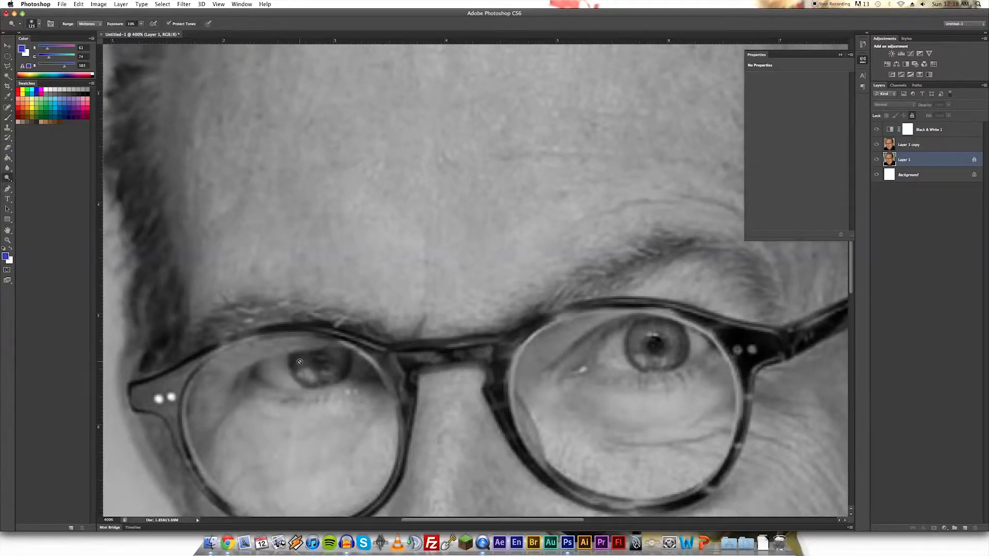
key("alt+bracketright")
right_click(636, 330)
left_click_drag(720, 318, 697, 318)
key("Return")
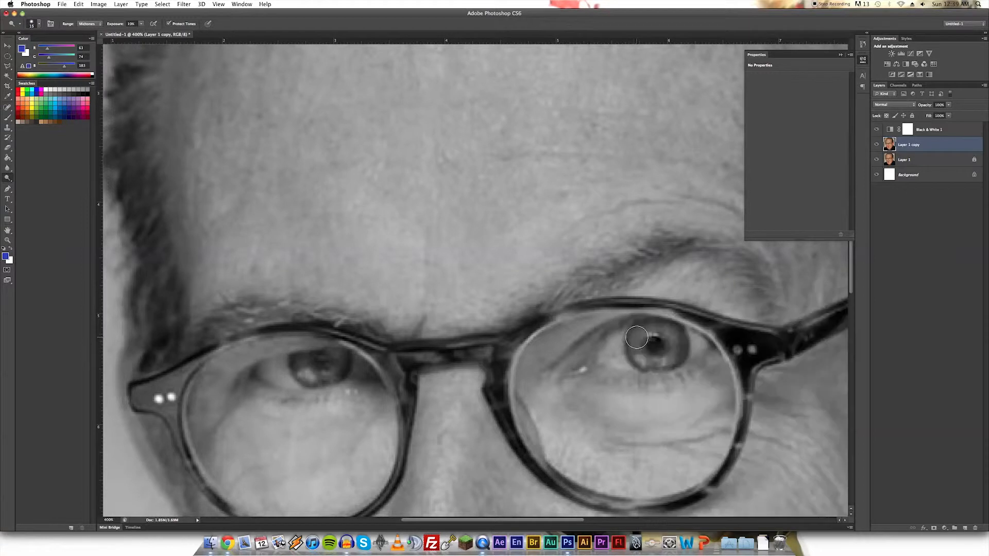
key("bracketright")
key("bracketright")
right_click(750, 343)
key("Return")
key("8")
key("7")
mouse_move(727, 325)
left_mouse_down()
mouse_move(777, 335)
mouse_move(782, 367)
left_mouse_up()
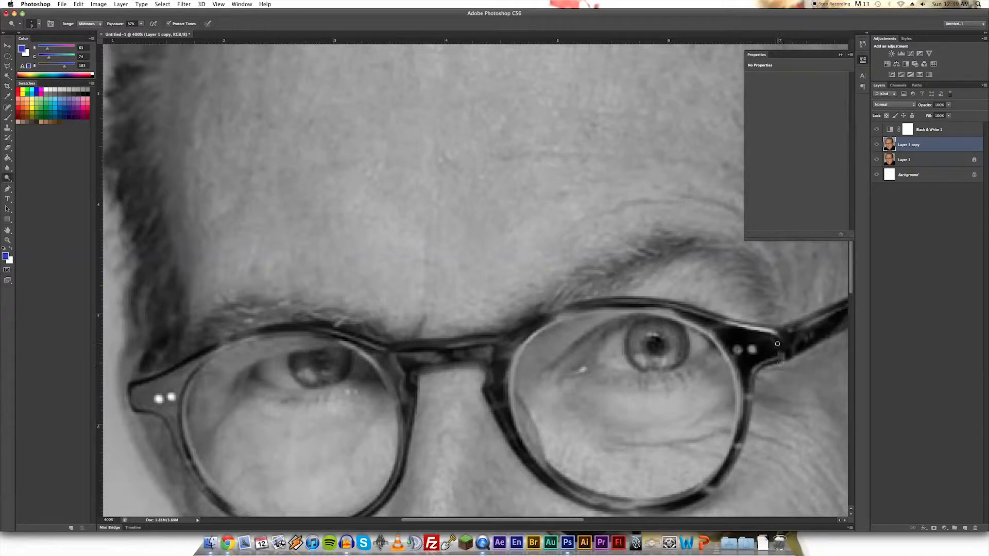
Step: Set the Dodge exposure to 29% and brighten the iris behind the left lens with a small brush
scroll(535, 315, "down", 5)
right_click(212, 135)
key("Return")
key("2")
key("9")
left_click_drag(337, 276, 344, 276)
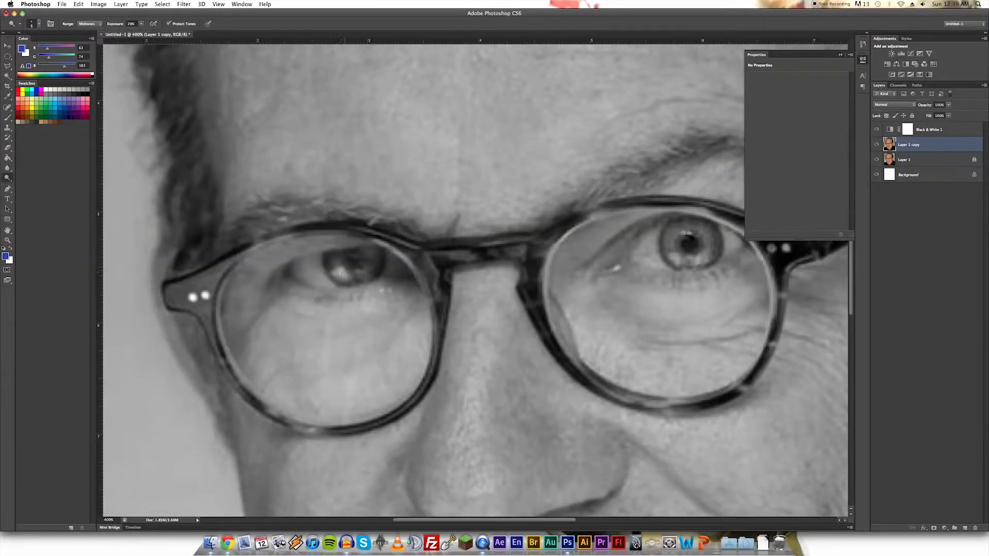
Step: Dodge a bright highlight along the bridge and tip of the nose at 29% exposure
key("super+minus")
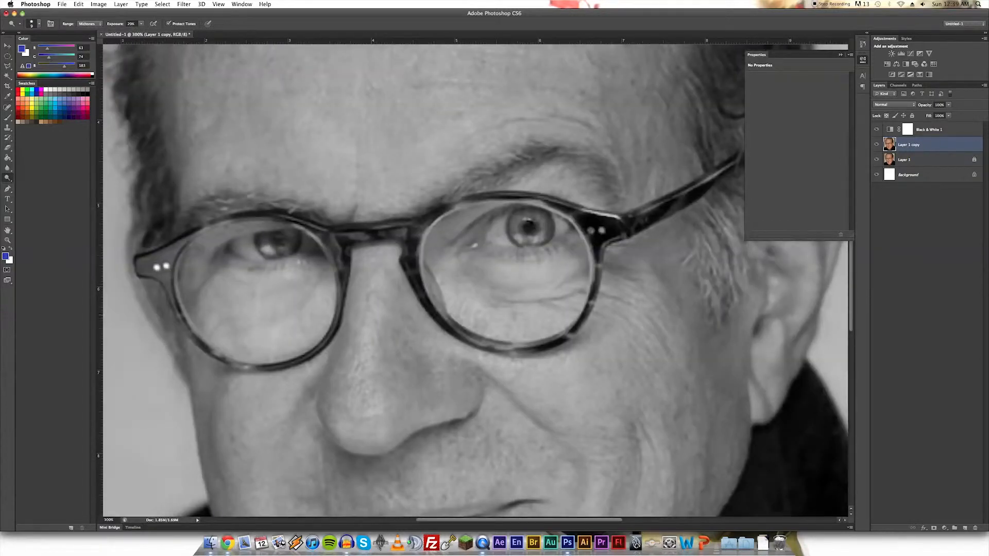
scroll(474, 279, "down", 7)
scroll(427, 292, "up", 4)
left_click_drag(427, 293, 531, 366)
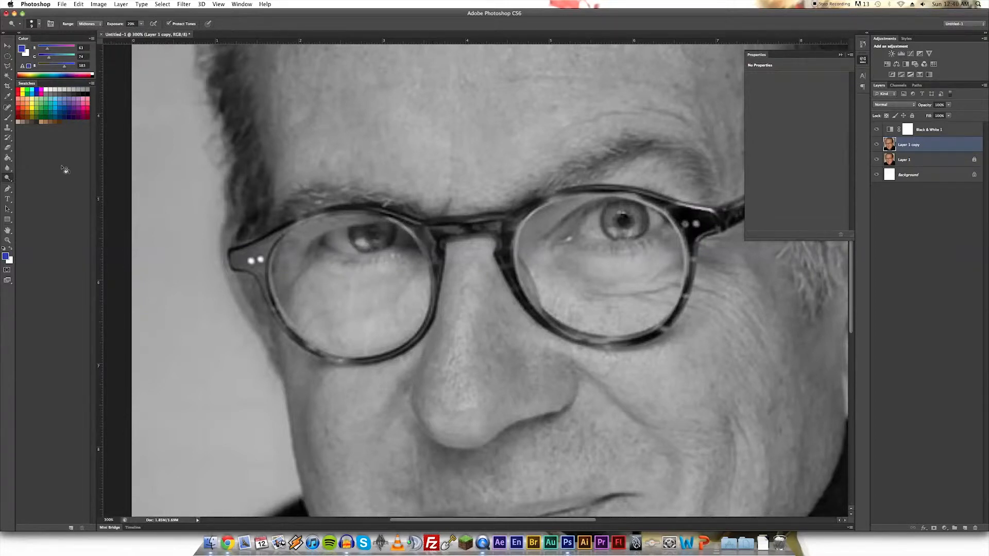
left_click(3, 176)
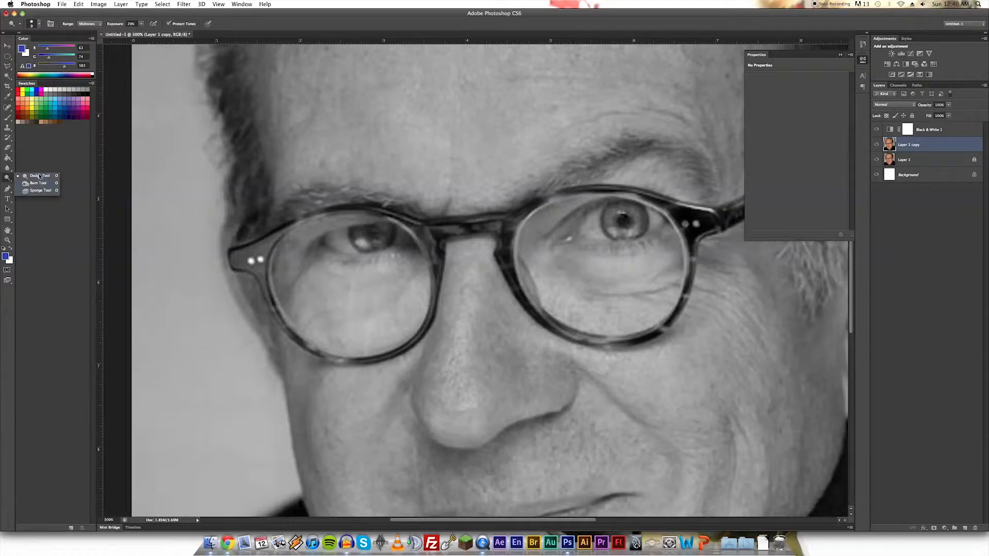
key("Escape")
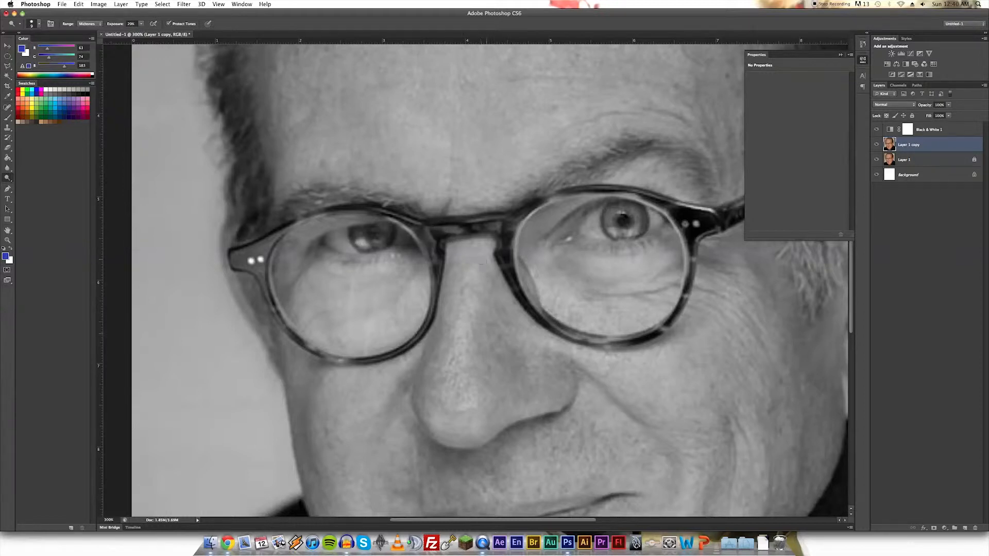
scroll(466, 258, "down", 5)
mouse_move(461, 219)
left_mouse_down()
mouse_move(448, 267)
mouse_move(443, 232)
left_mouse_up()
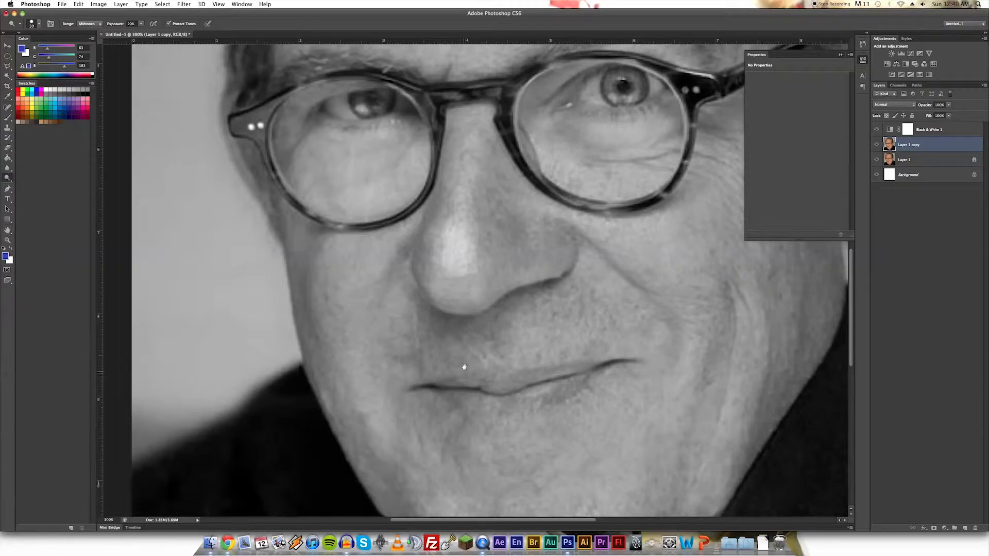
Step: Dodge a soft highlight onto the chin at 29% exposure
scroll(464, 368, "down", 4)
scroll(453, 424, "down", 2)
mouse_move(461, 363)
left_mouse_down()
mouse_move(471, 361)
mouse_move(479, 379)
mouse_move(449, 356)
left_mouse_up()
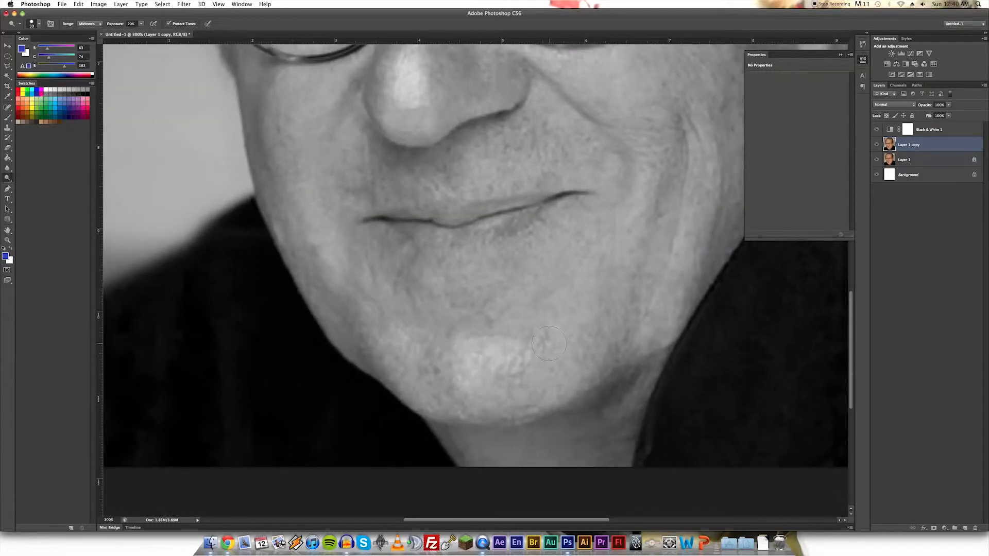
Step: Brighten the center of the forehead with the Dodge tool at 14% exposure using a 151 px brush, and undo the last stroke
scroll(515, 361, "up", 15)
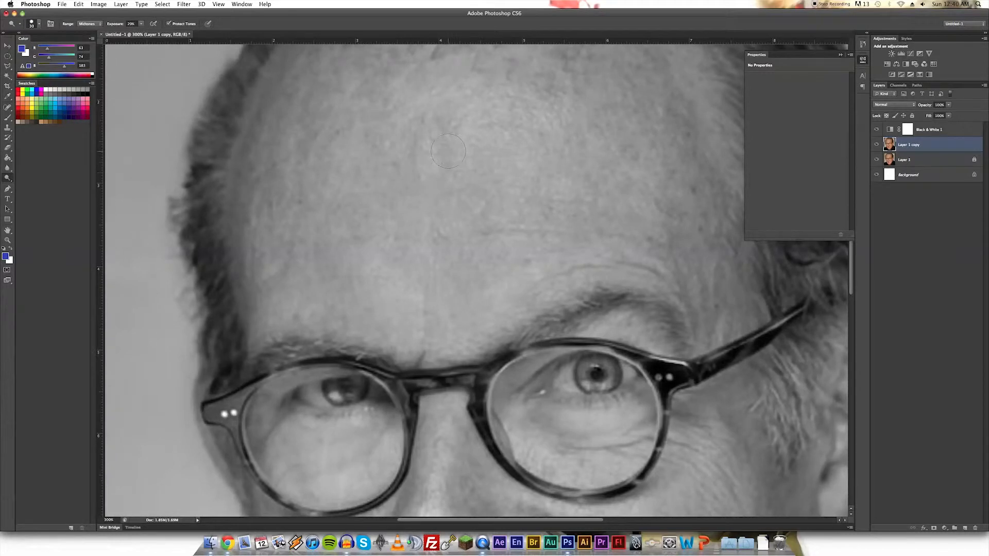
key("bracketright")
key("bracketright")
key("bracketright")
left_click_drag(141, 24, 136, 33)
right_click(353, 143)
mouse_move(399, 159)
left_mouse_down()
mouse_move(469, 157)
mouse_move(465, 209)
left_mouse_up()
key("Return")
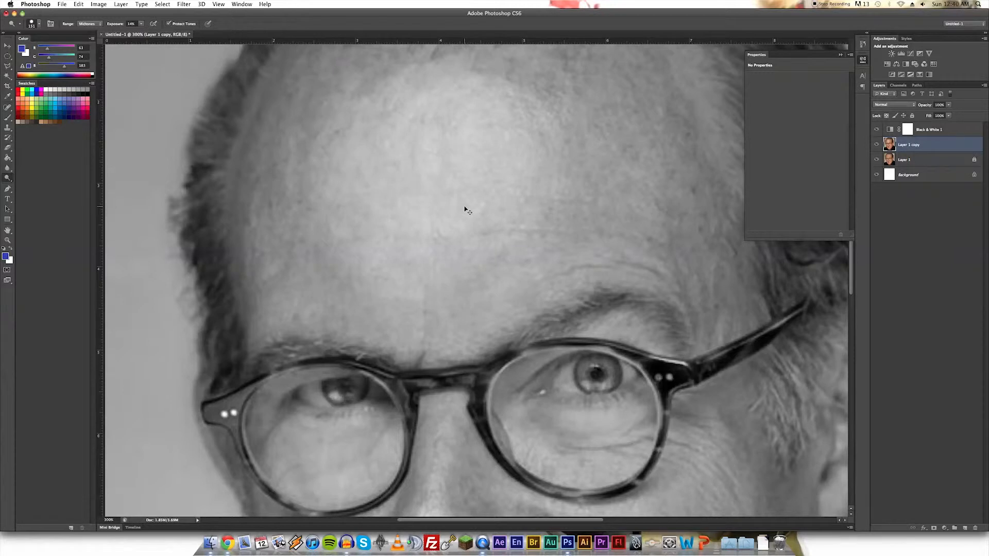
key("super+z")
Step: Fit the portrait in view and toggle the dodged copy's visibility repeatedly to compare it with the original
key("super+0")
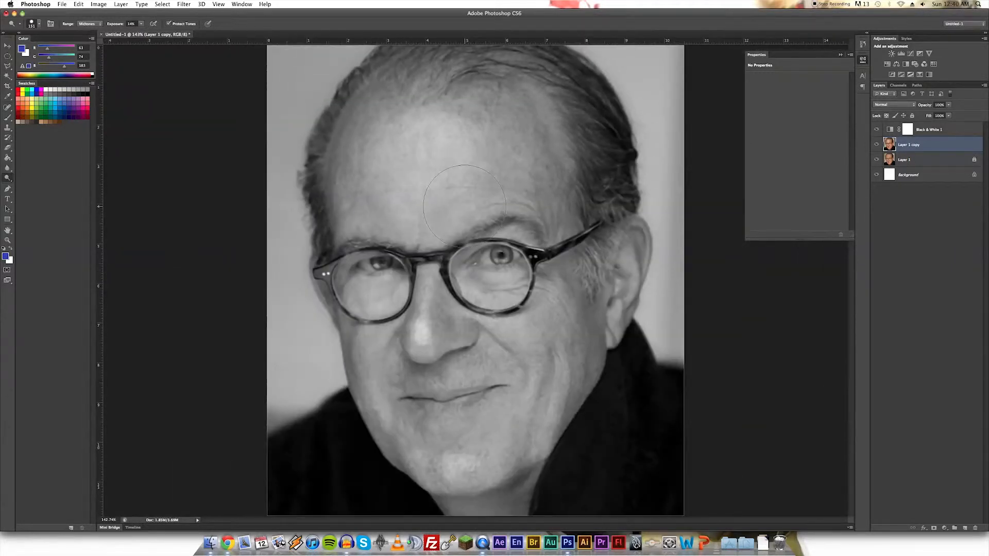
left_click(876, 145)
left_click(877, 144)
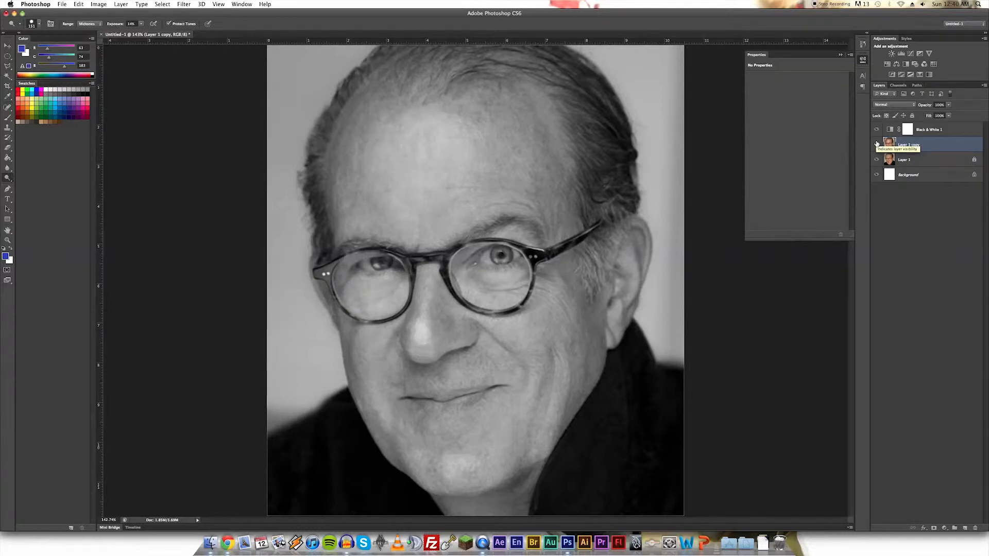
left_click(877, 144)
left_click(877, 144)
left_click(877, 144)
left_click(877, 144)
Step: Use the Burn tool with a small brush at 14% exposure to darken the forehead line and the crease above the right eyebrow
left_click_drag(8, 180, 16, 180)
left_click(37, 183)
mouse_move(576, 126)
left_mouse_down()
mouse_move(533, 149)
mouse_move(500, 196)
left_mouse_up()
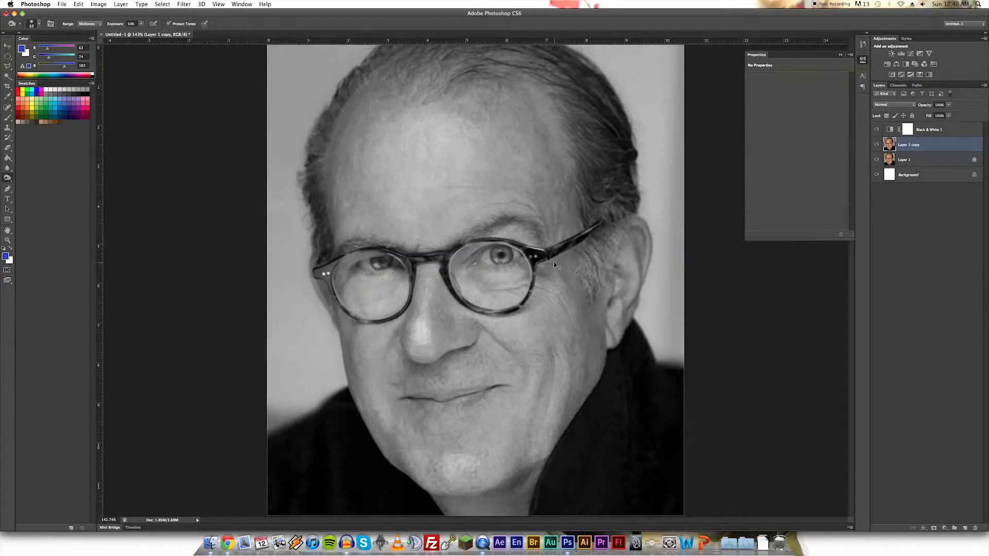
key("super+equal")
key("super+equal")
key("super+equal")
key("super+equal")
mouse_move(557, 266)
left_mouse_down()
mouse_move(493, 332)
mouse_move(448, 409)
left_mouse_up()
key("bracketleft")
key("bracketleft")
key("bracketleft")
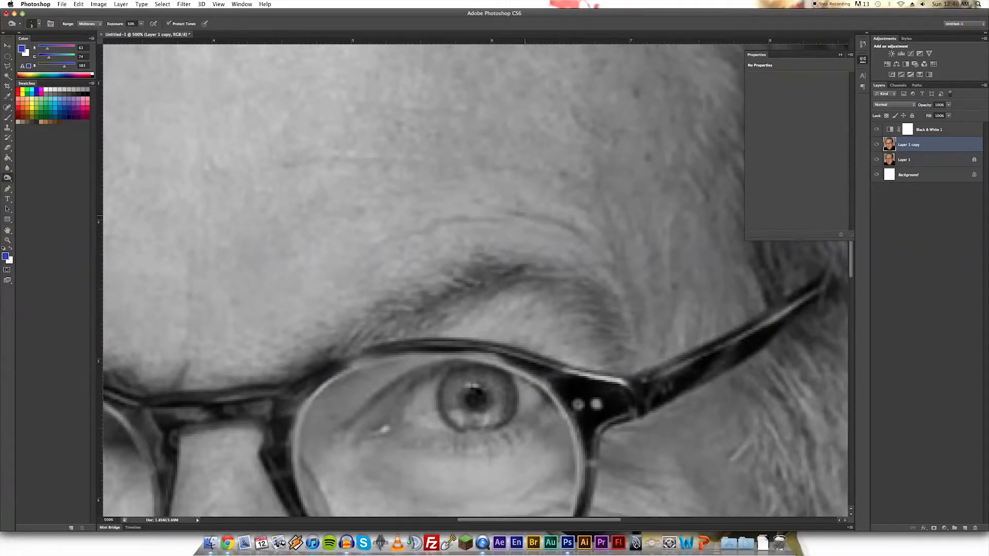
left_click(140, 24)
left_click_drag(137, 32, 128, 31)
left_click(570, 228)
scroll(529, 185, "down", 3)
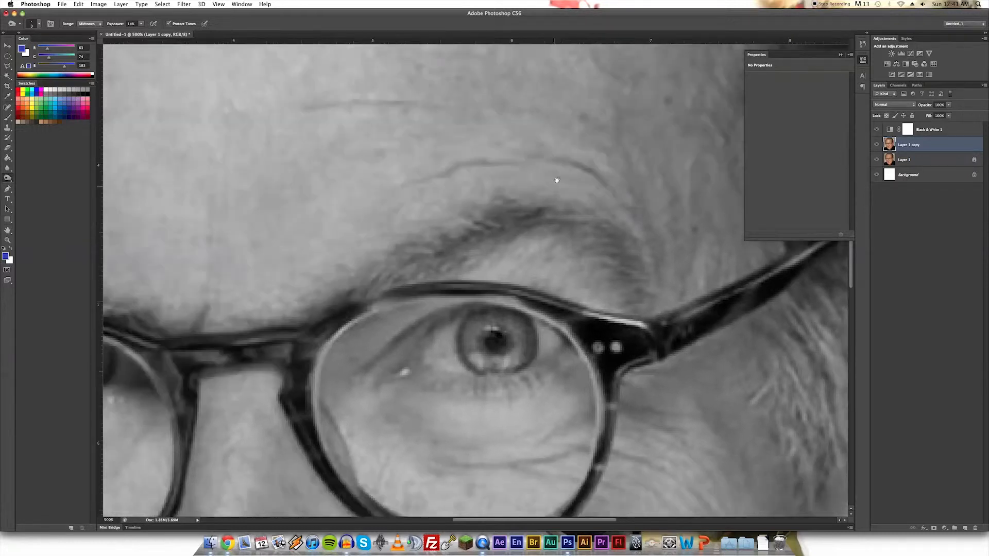
Step: Burn the wrinkles beneath the eye behind the right lens and the crow's feet beside it
key("ctrl+minus")
key("ctrl+minus")
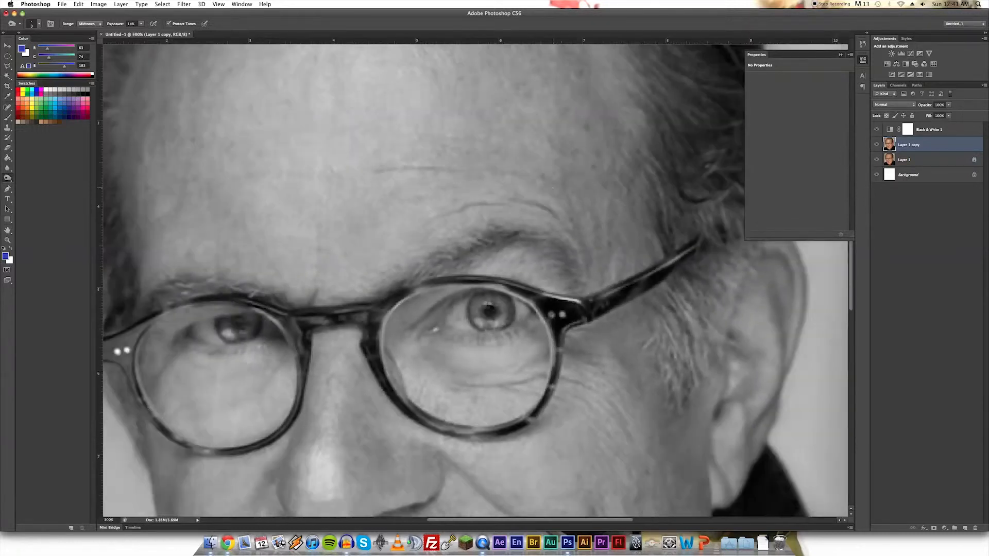
scroll(514, 273, "down", 2)
scroll(515, 273, "up", 2)
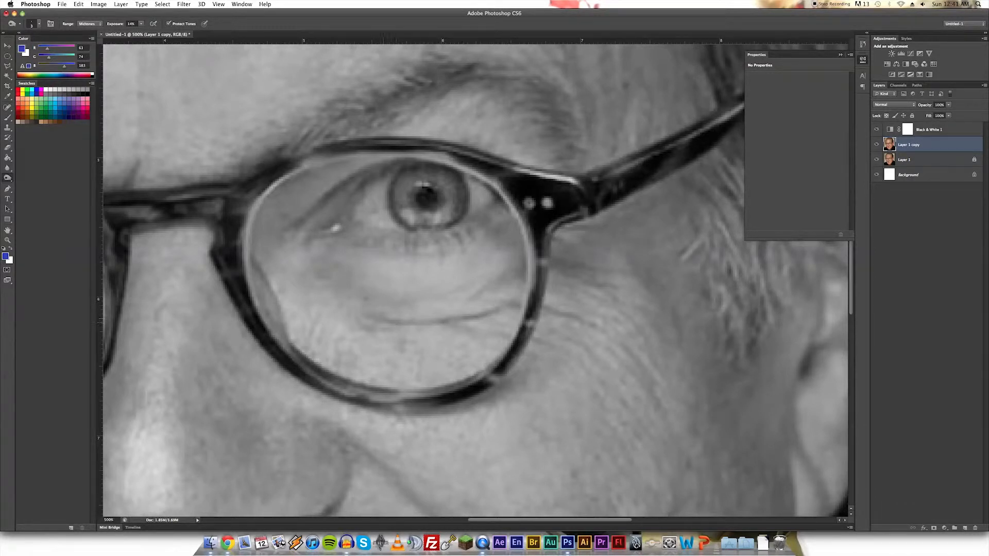
scroll(493, 327, "right", 3)
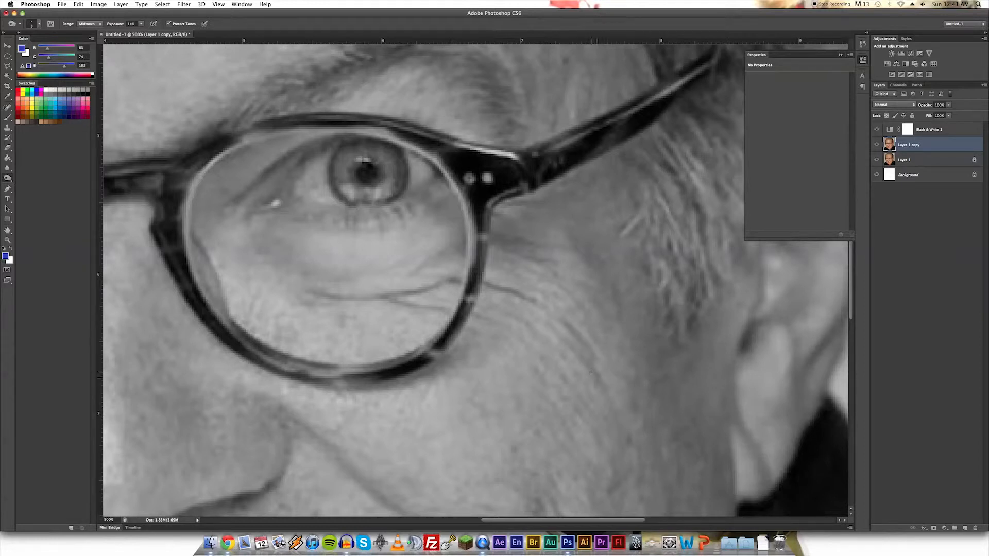
Step: Burn the smile line running from the nostril down across the cheek
left_click_drag(607, 401, 586, 294)
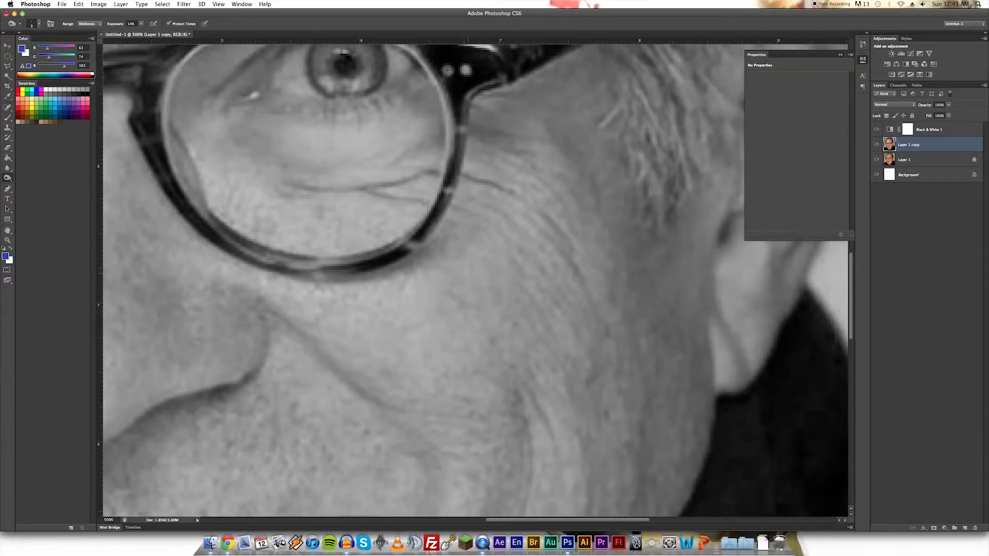
left_click_drag(351, 340, 372, 290)
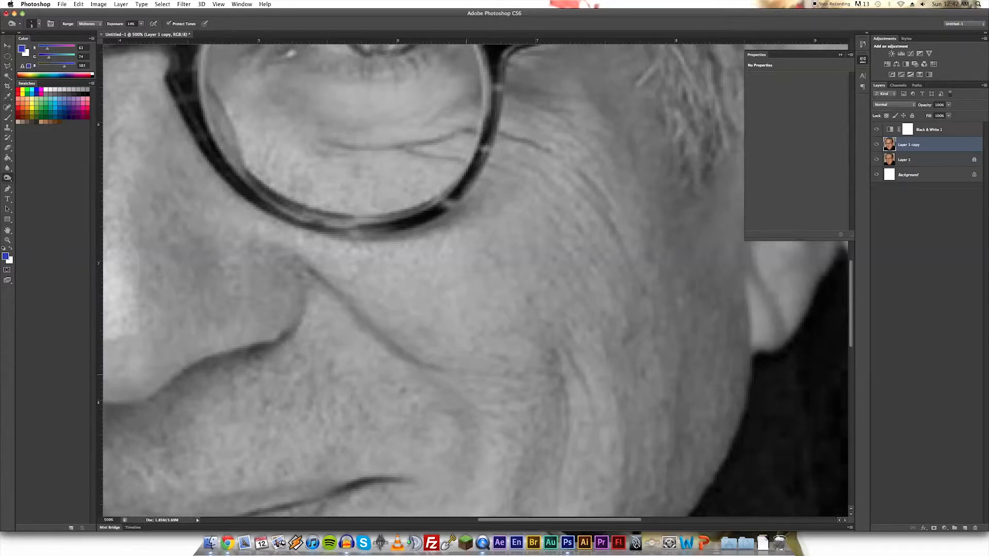
left_click_drag(478, 393, 534, 239)
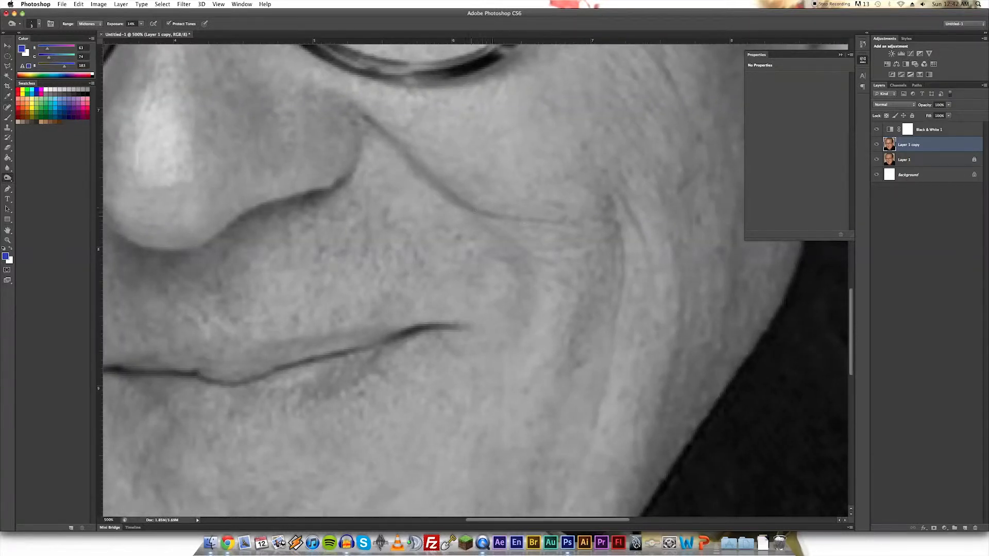
Step: Switch back to the Dodge tool with a much smaller brush and review the whole portrait
left_click(9, 178)
left_click(39, 175)
key("bracketleft")
key("bracketleft")
key("bracketleft")
key("bracketleft")
key("bracketleft")
key("bracketleft")
key("super+minus")
key("super+minus")
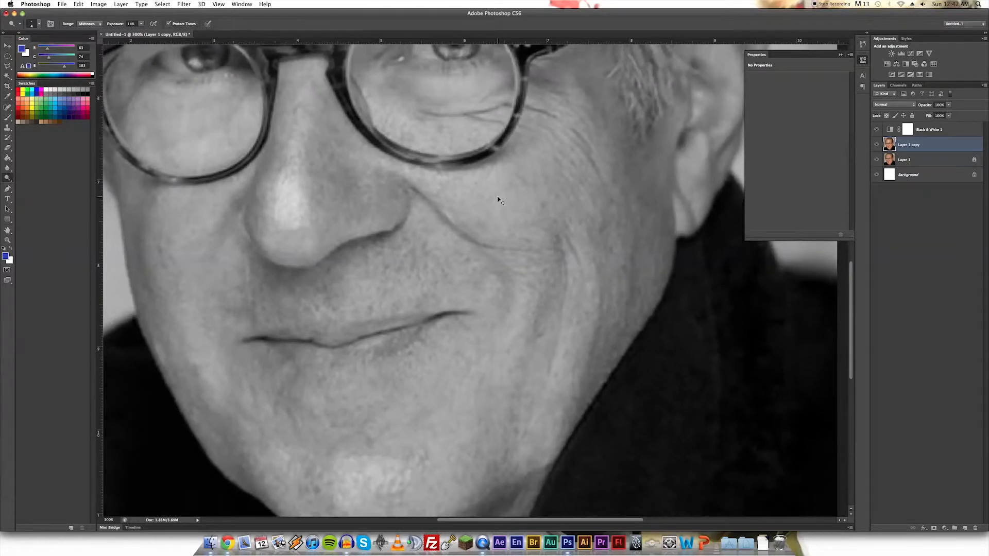
key("super+0")
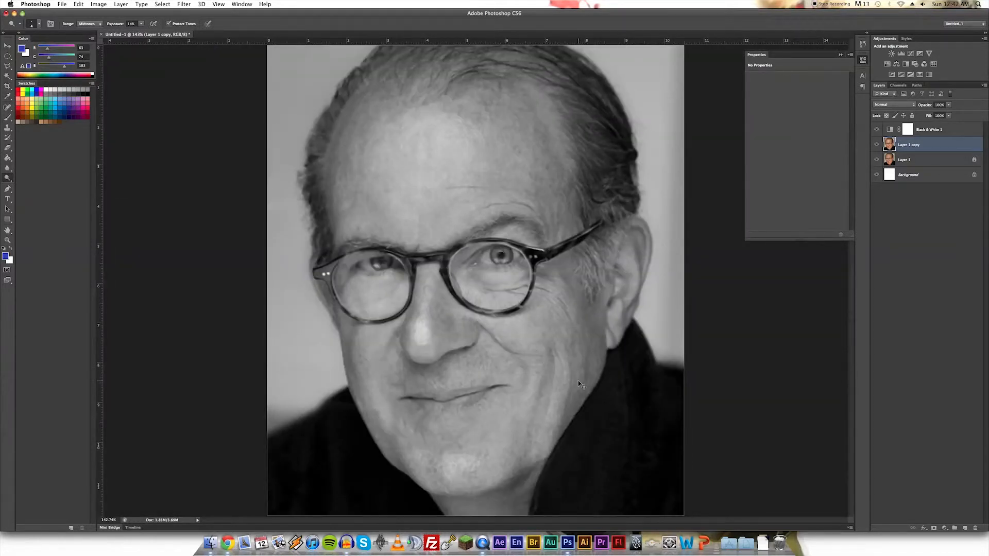
Step: Dodge the skin along the crease above the eyebrow over the clearly visible eye
key("super+plus")
key("super+plus")
key("super+plus")
left_click_drag(572, 323, 555, 366)
key("super+plus")
key("super+plus")
key("super+minus")
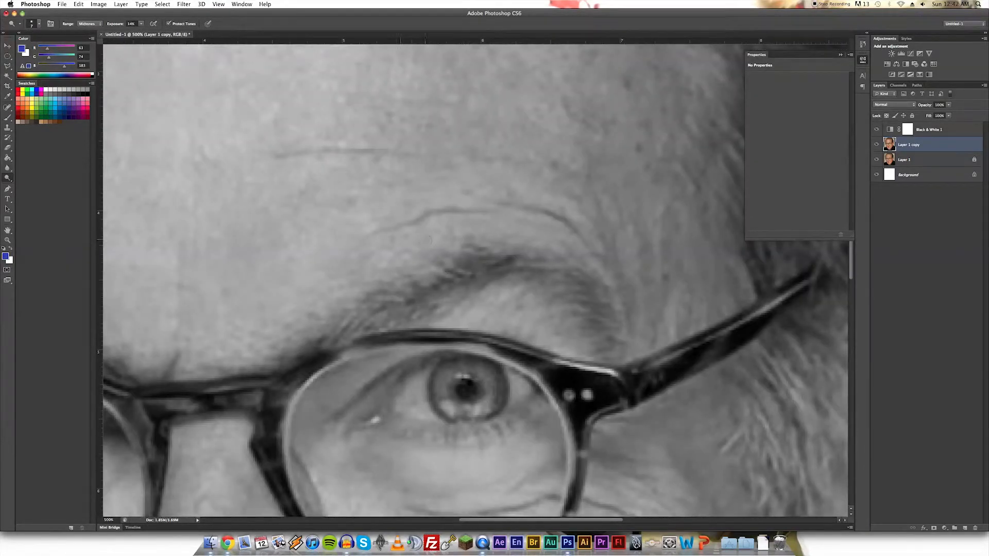
mouse_move(365, 227)
left_mouse_down()
mouse_move(460, 202)
mouse_move(464, 220)
mouse_move(444, 222)
left_mouse_up()
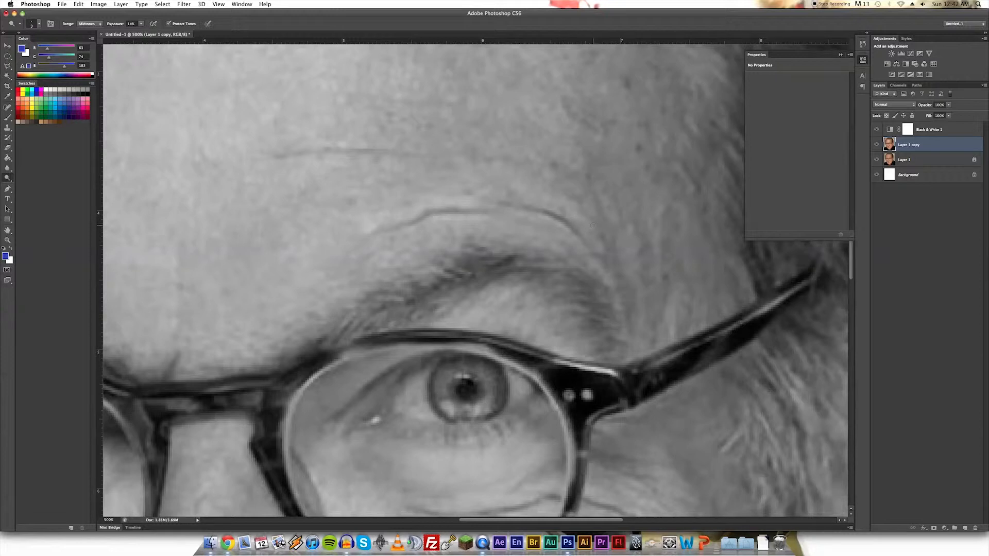
Step: Dodge a thin highlight directly beneath the horizontal forehead line above that eyebrow crease
key("ctrl+minus")
left_click_drag(524, 207, 604, 263)
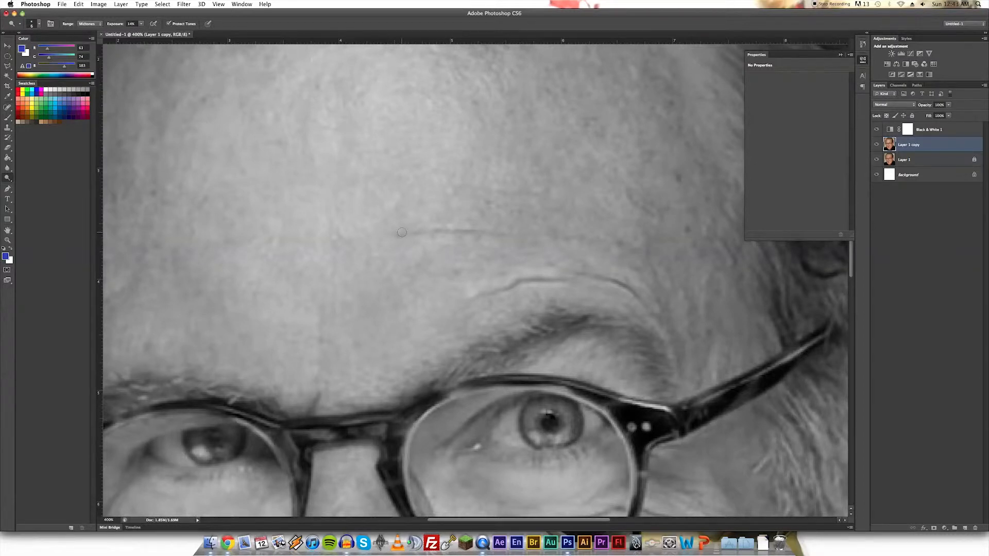
left_click_drag(399, 230, 482, 236)
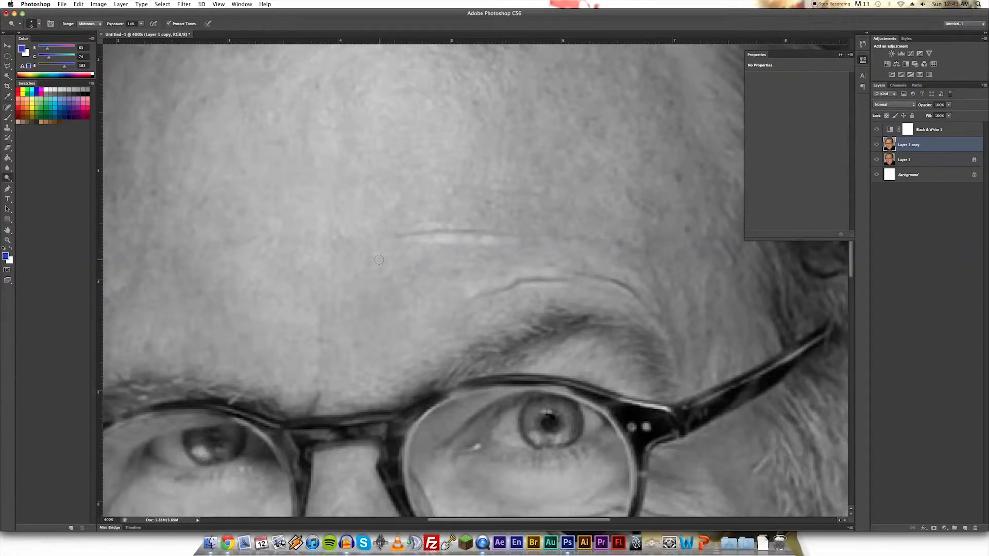
Step: Switch to the Burn tool with a lower exposure and a larger brush
left_click(8, 177)
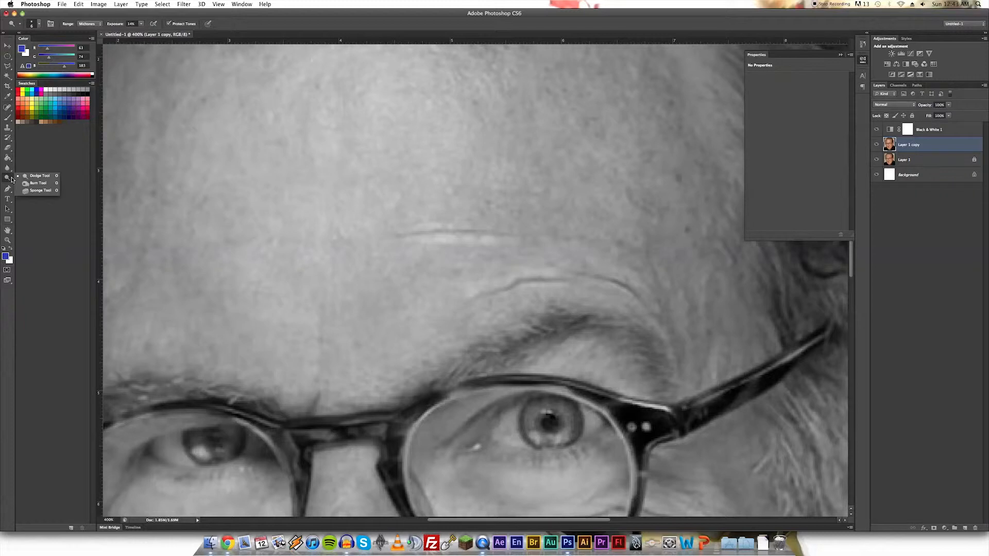
left_click(37, 183)
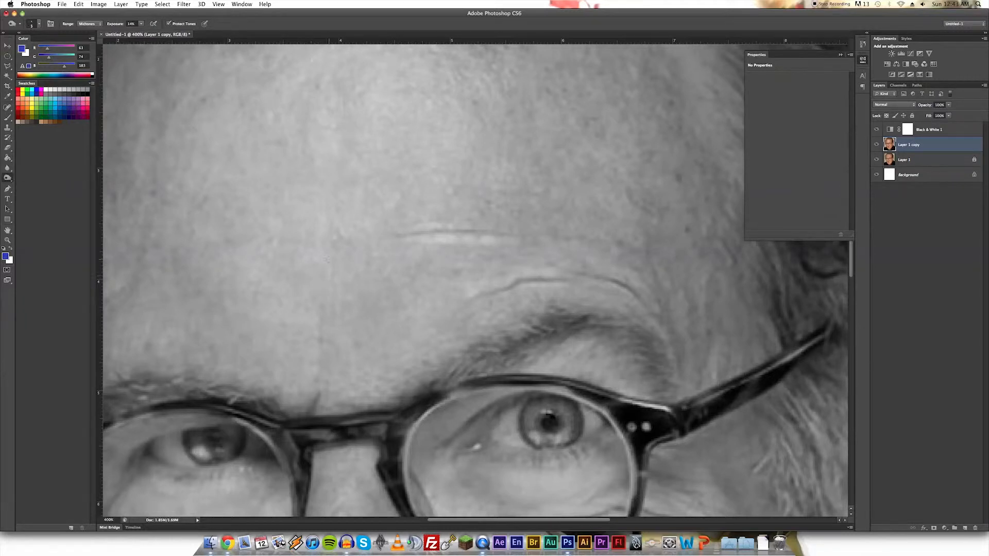
left_click_drag(140, 24, 137, 32)
key("bracketright")
scroll(436, 270, "down", 2)
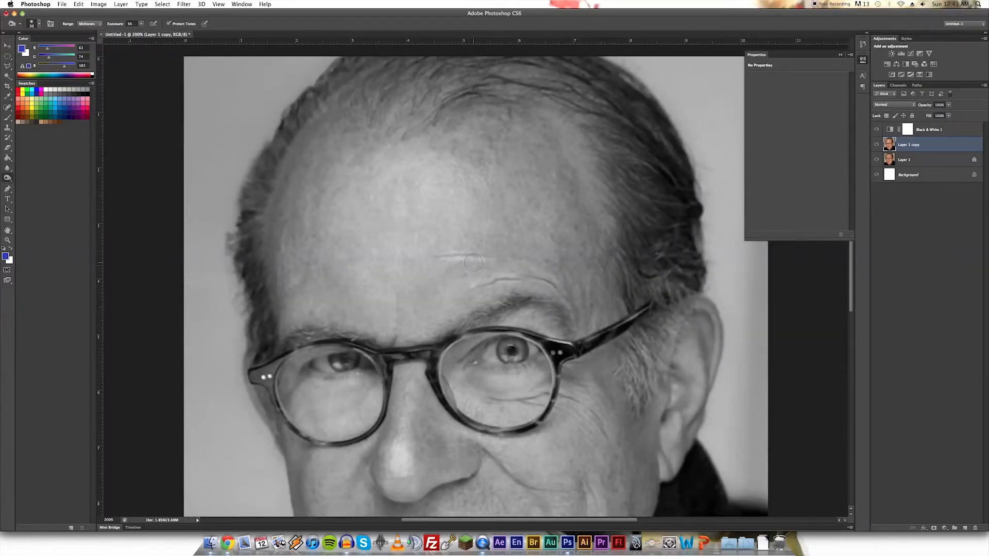
Step: Duplicate the dodged and burned Layer 1 copy and hide the duplicate
scroll(453, 305, "down", 5)
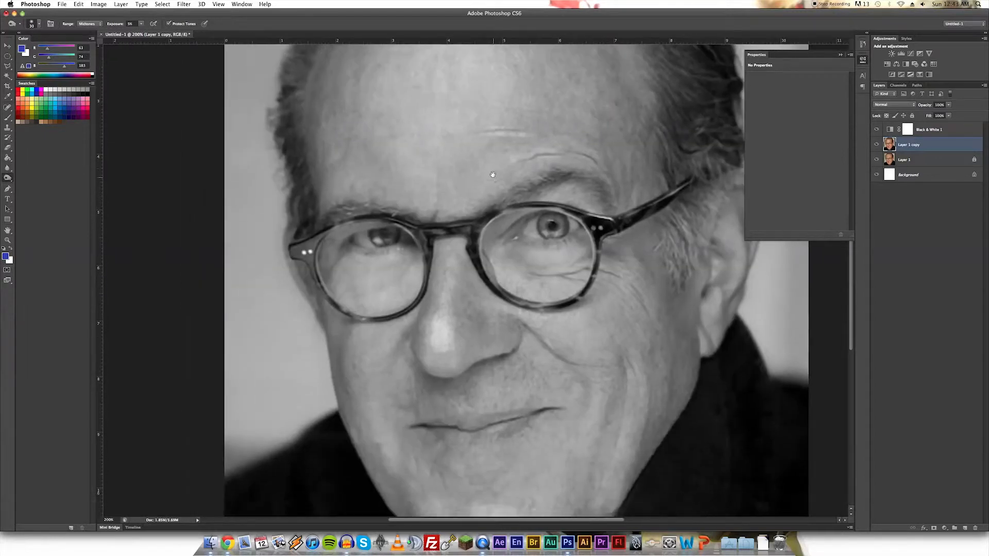
scroll(421, 313, "up", 1)
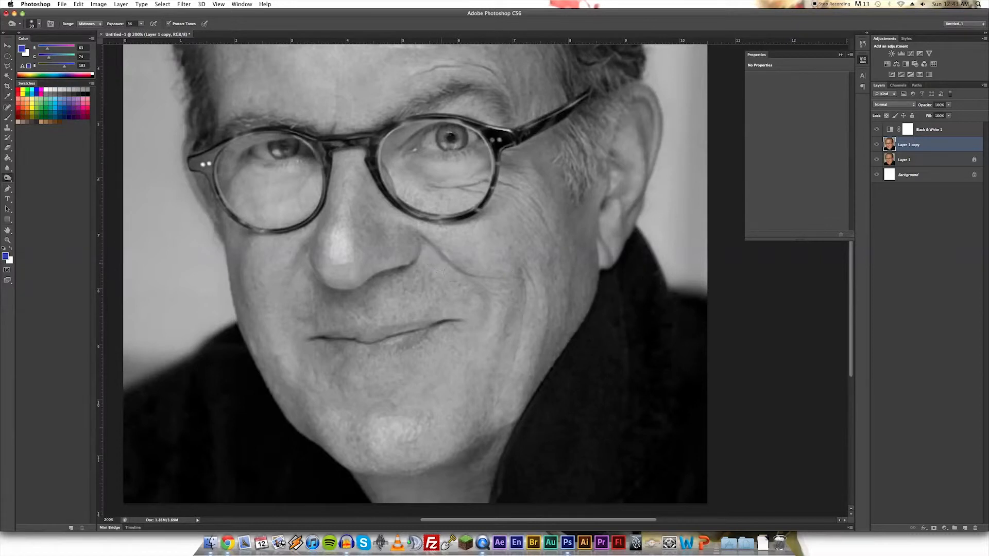
left_click_drag(517, 242, 411, 279)
mouse_move(447, 353)
left_mouse_down()
mouse_move(413, 386)
mouse_move(534, 333)
mouse_move(515, 341)
mouse_move(526, 351)
left_mouse_up()
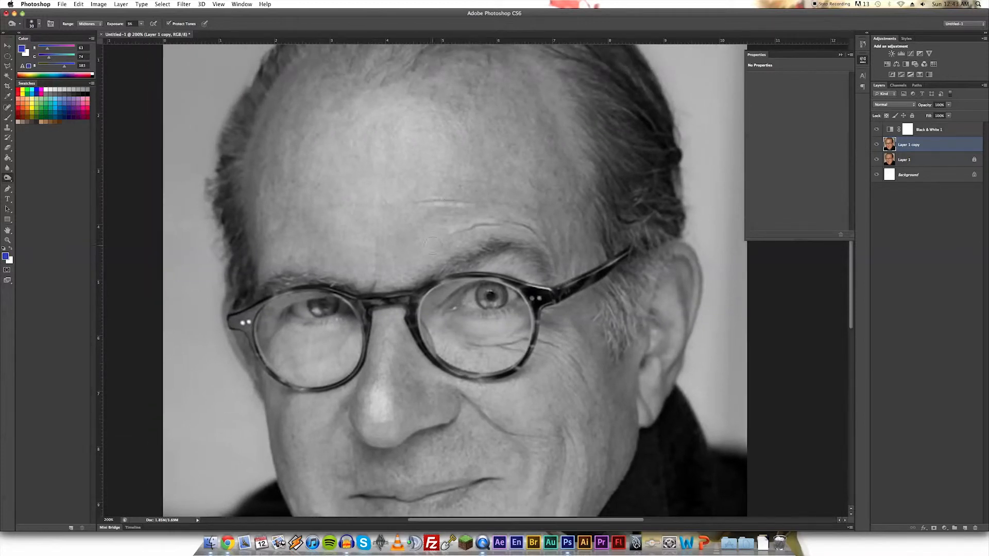
left_click_drag(466, 188, 420, 199)
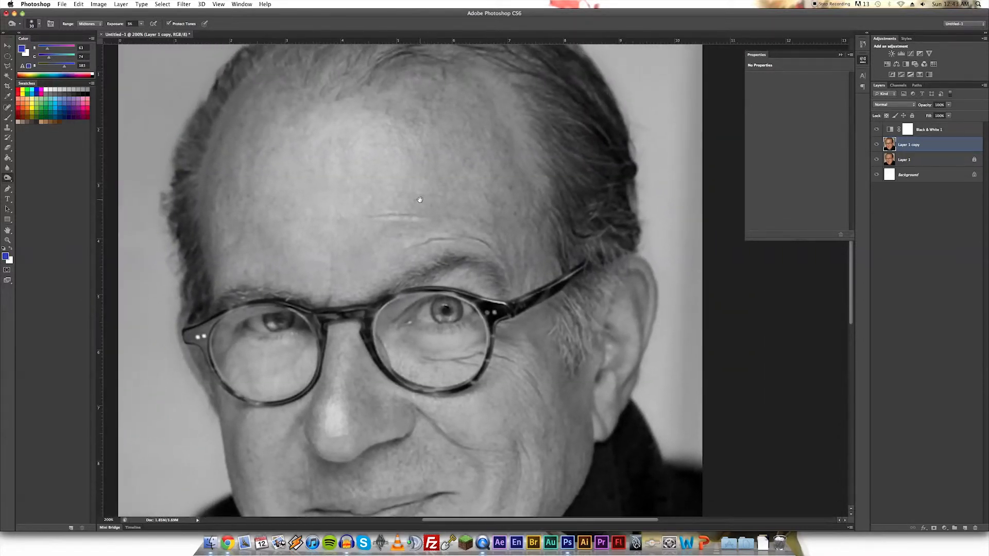
key("super+j")
left_click(876, 145)
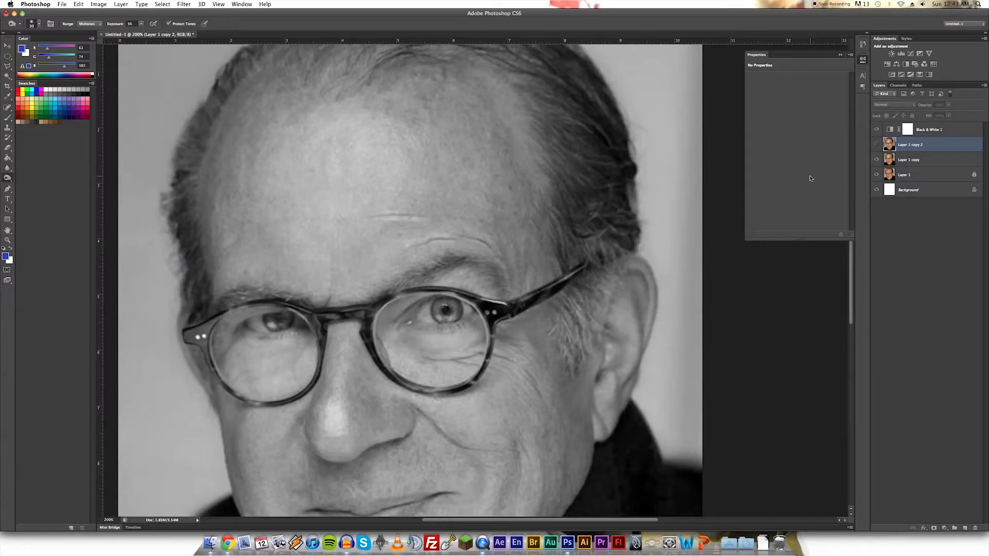
Step: Add a Brightness/Contrast adjustment layer with contrast 82 and compare the portrait with and without it
left_click_drag(541, 235, 596, 166)
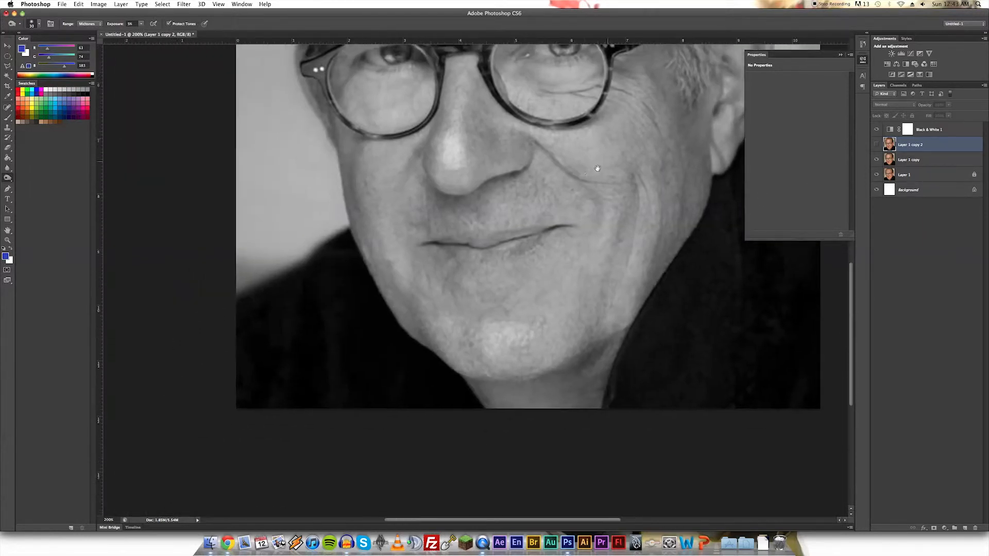
left_click_drag(480, 158, 429, 152)
left_click_drag(444, 216, 454, 250)
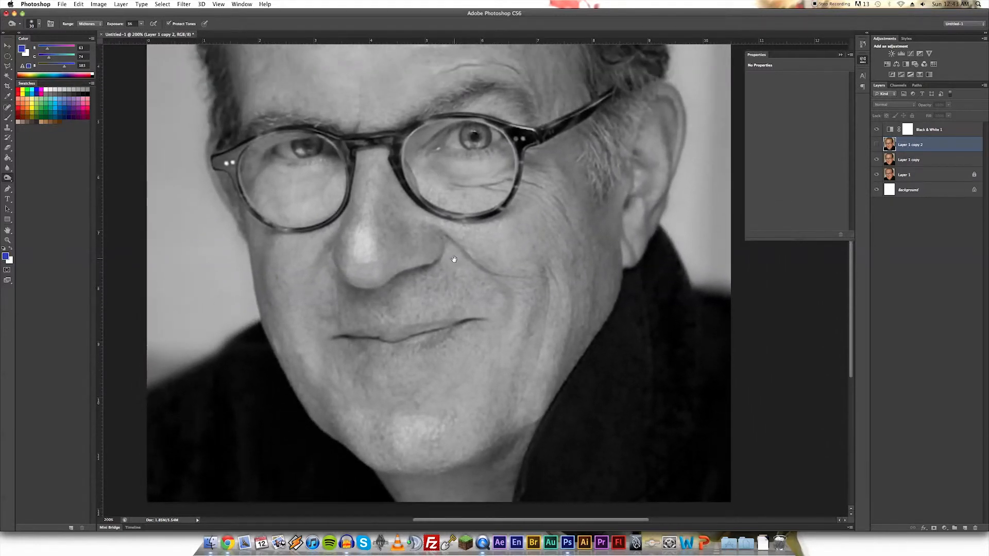
left_click(944, 528)
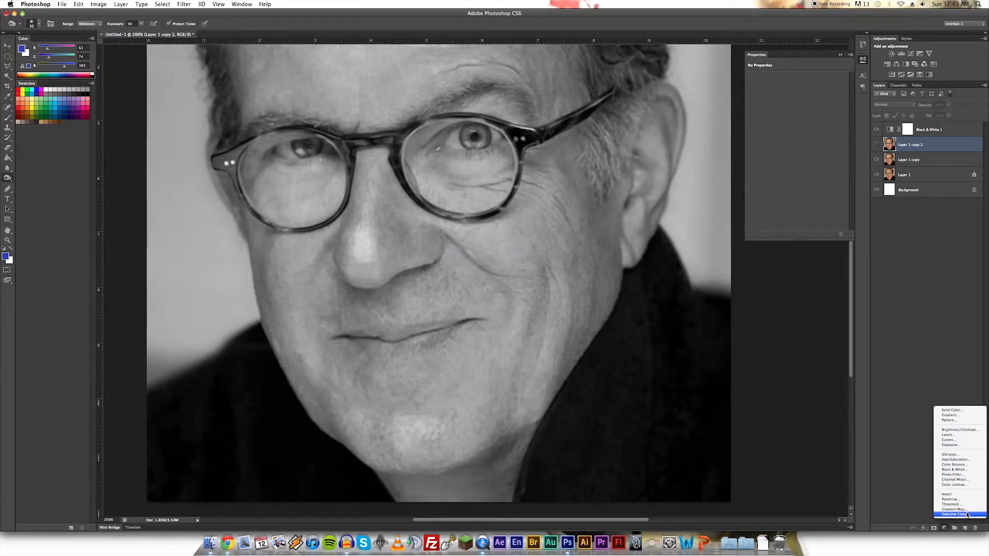
left_click(958, 430)
left_click_drag(796, 112, 840, 111)
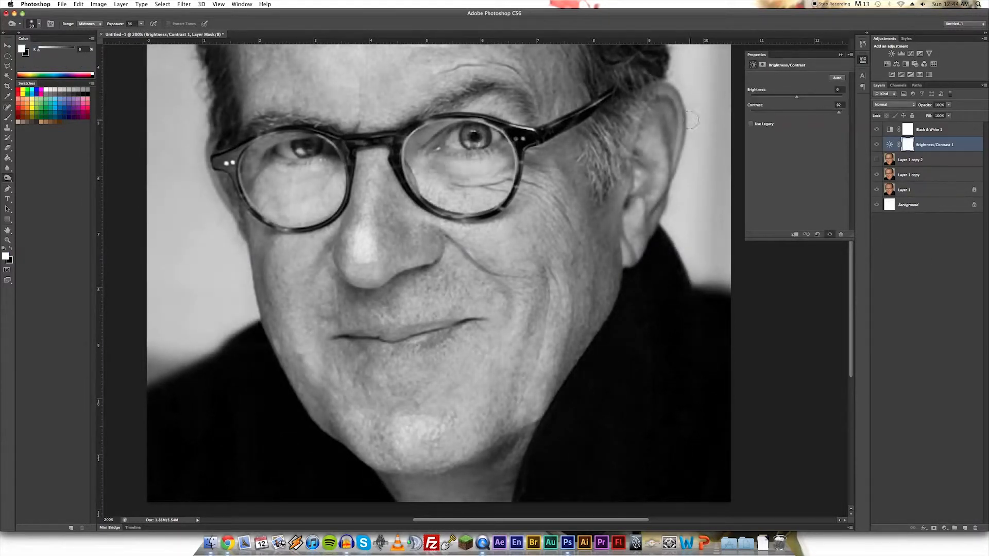
key("super+0")
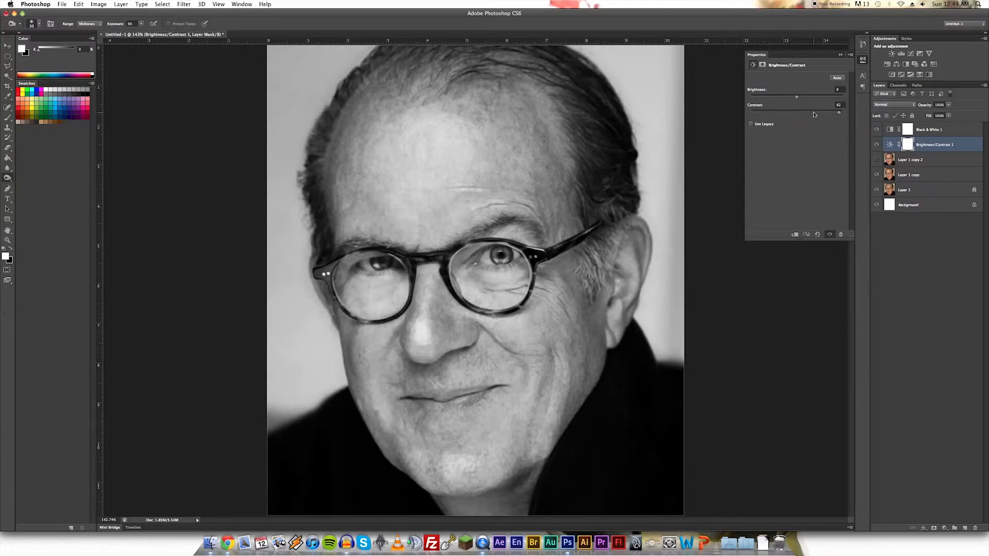
left_click(877, 145)
left_click(877, 145)
Step: Lower the contrast to -50 and duplicate the Brightness/Contrast adjustment layer
left_click_drag(839, 112, 733, 120)
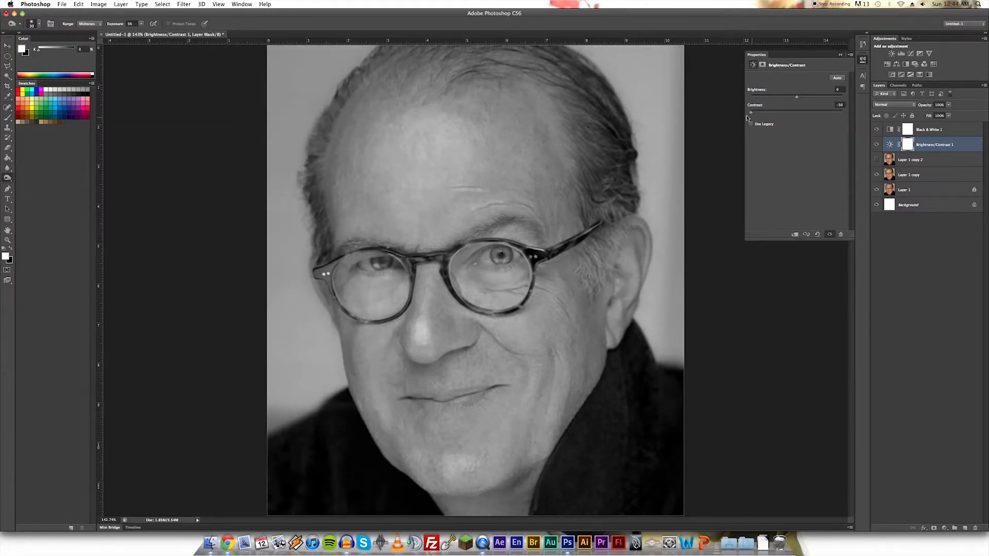
left_click_drag(750, 112, 747, 113)
key("super+j")
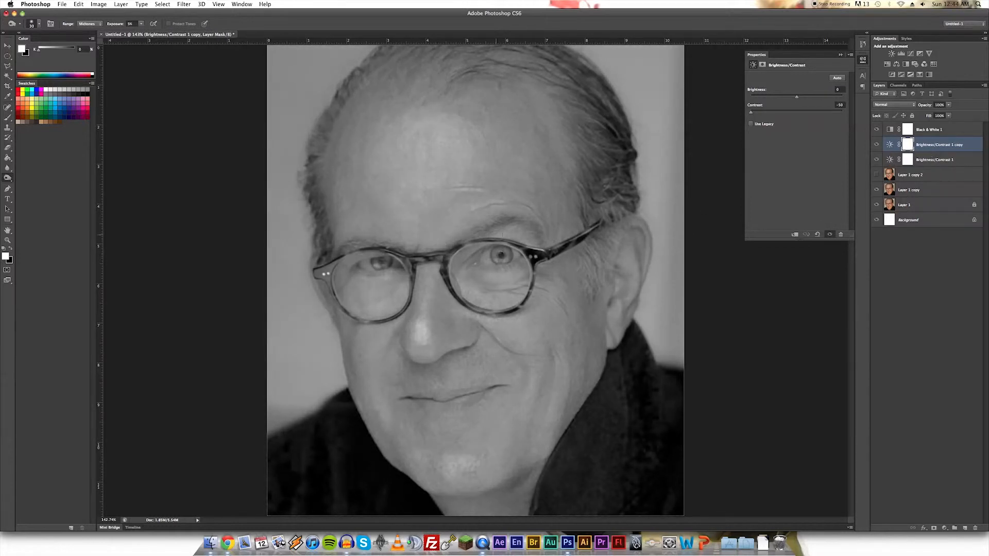
Step: Try masking an ellipse around the head on the duplicate adjustment, with contrast 75 and the mask inverted, and delete the duplicate
left_click(8, 56)
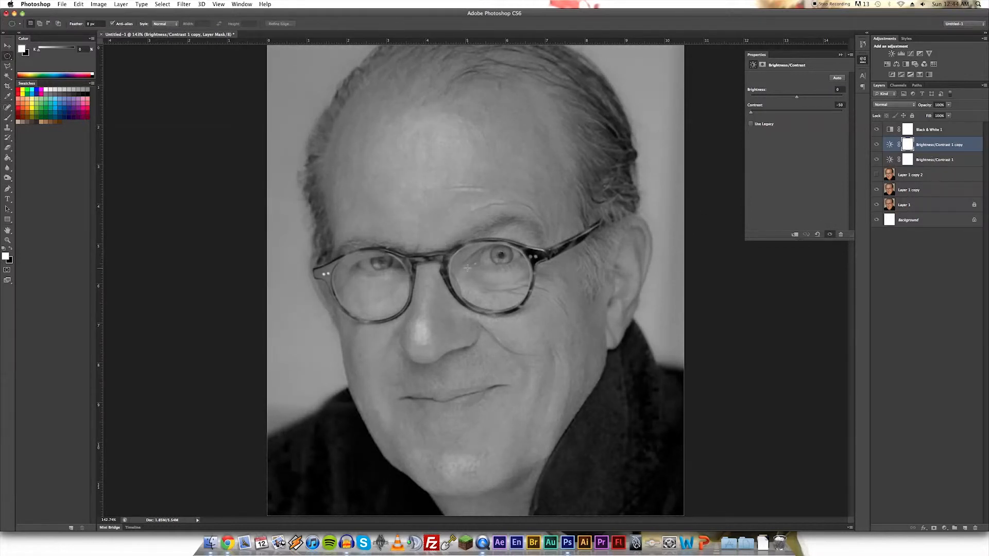
left_click_drag(359, 104, 544, 465)
left_click_drag(297, 52, 630, 482)
key("Delete")
key("ctrl+d")
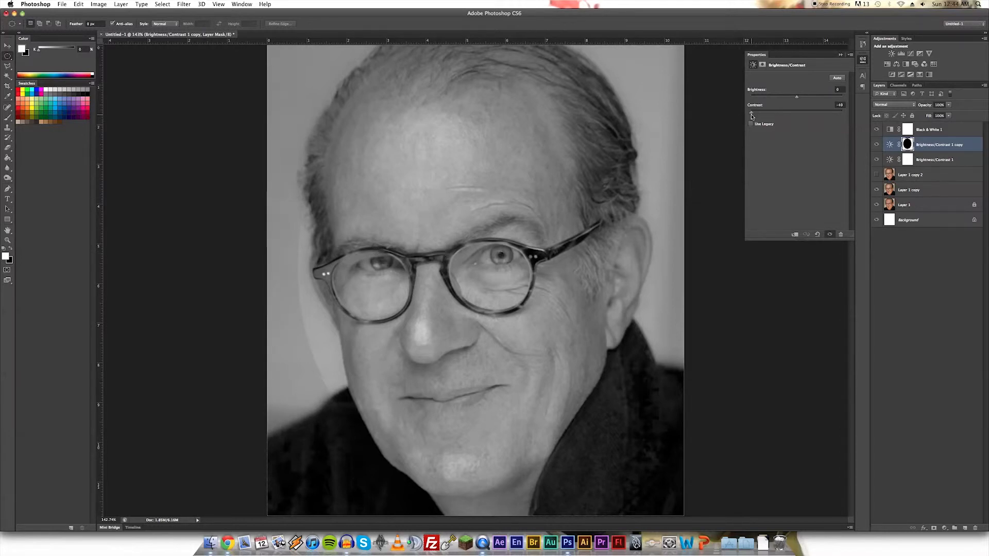
left_click_drag(752, 112, 831, 112)
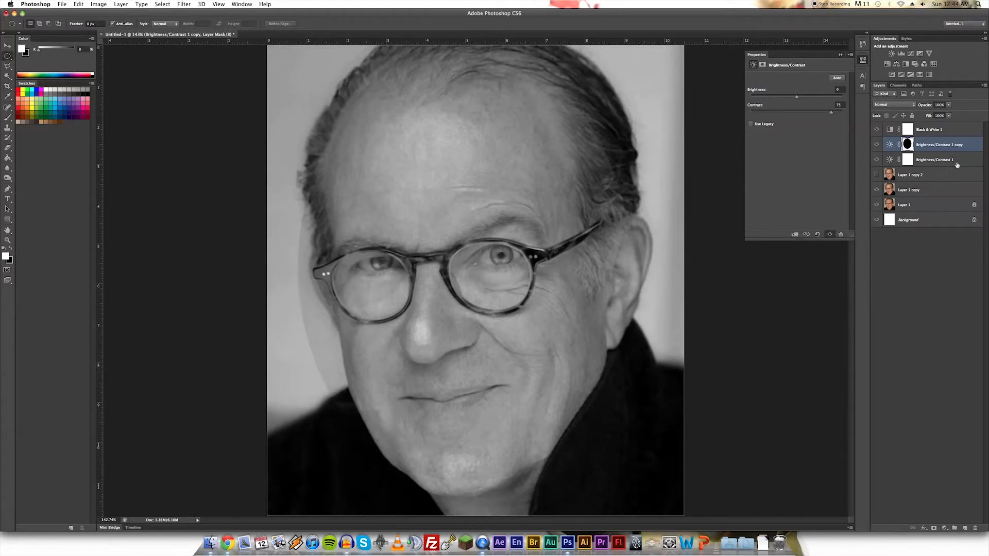
key("super+i")
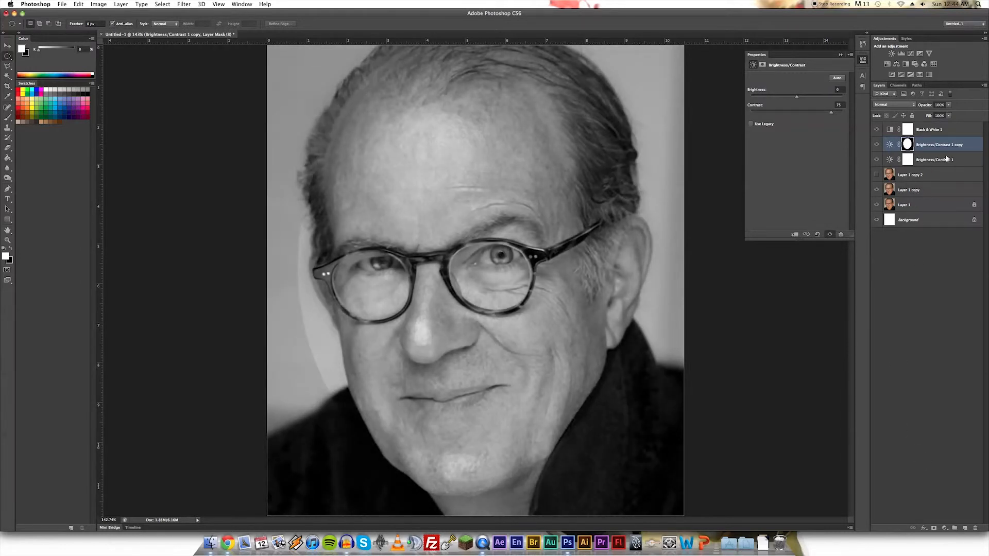
key("BackSpace")
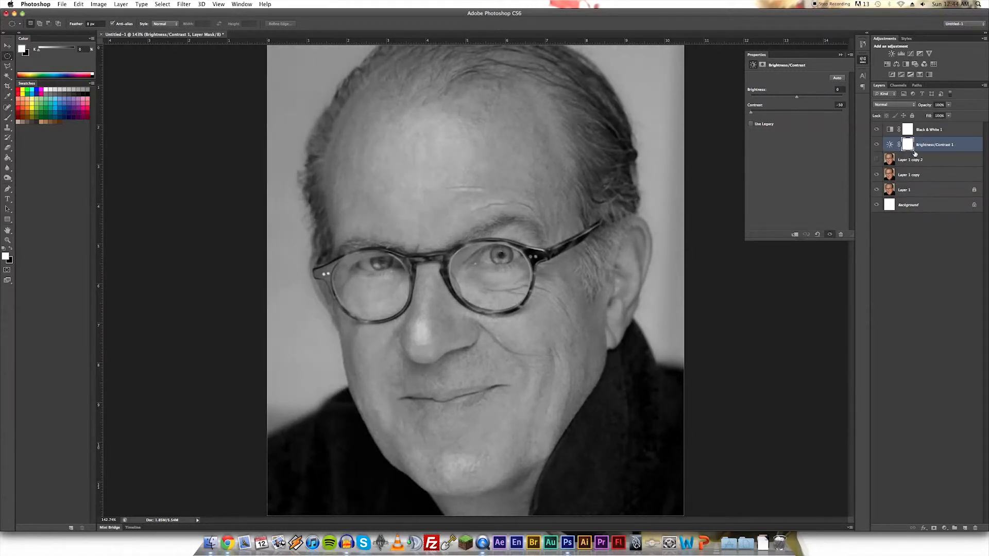
Step: Set the Brightness/Contrast adjustment to brightness 14 and contrast 13
left_click_drag(751, 112, 870, 112)
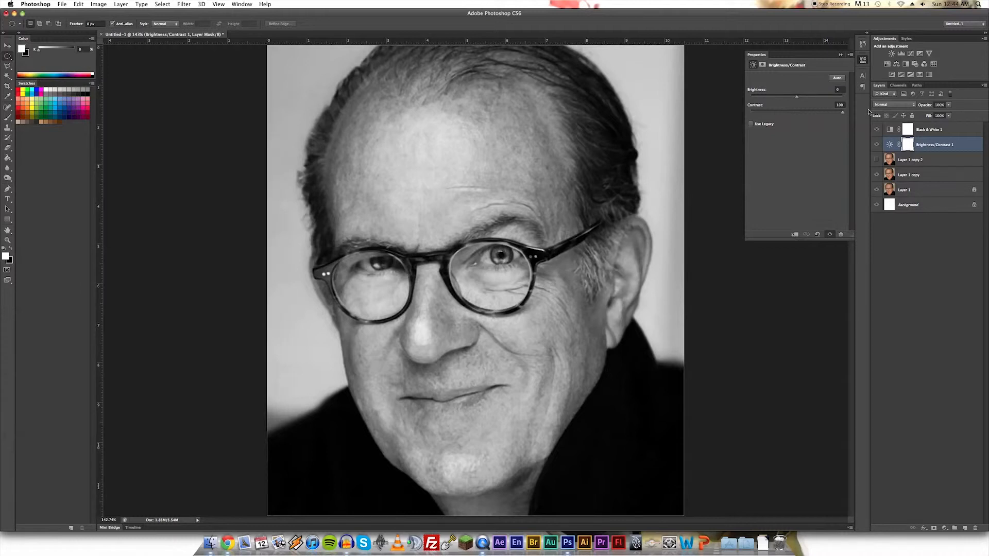
left_click_drag(843, 112, 798, 100)
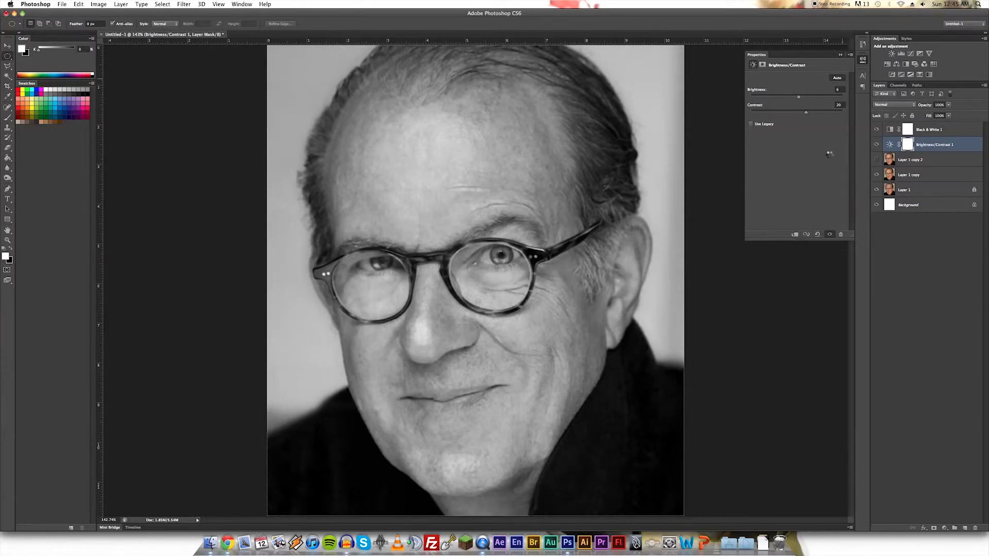
mouse_move(799, 98)
left_mouse_down()
mouse_move(802, 113)
mouse_move(798, 98)
left_mouse_up()
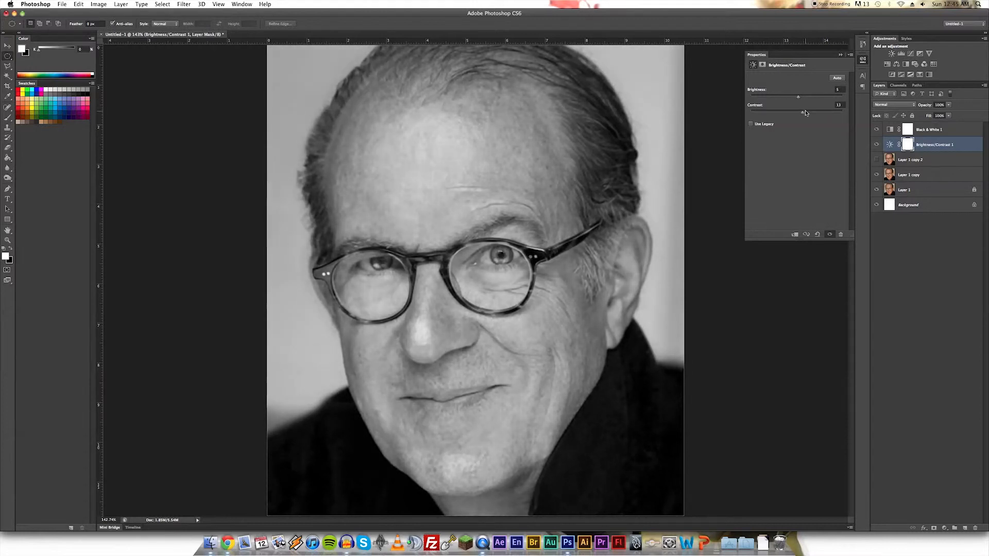
left_click(836, 90)
key("alt+super+a")
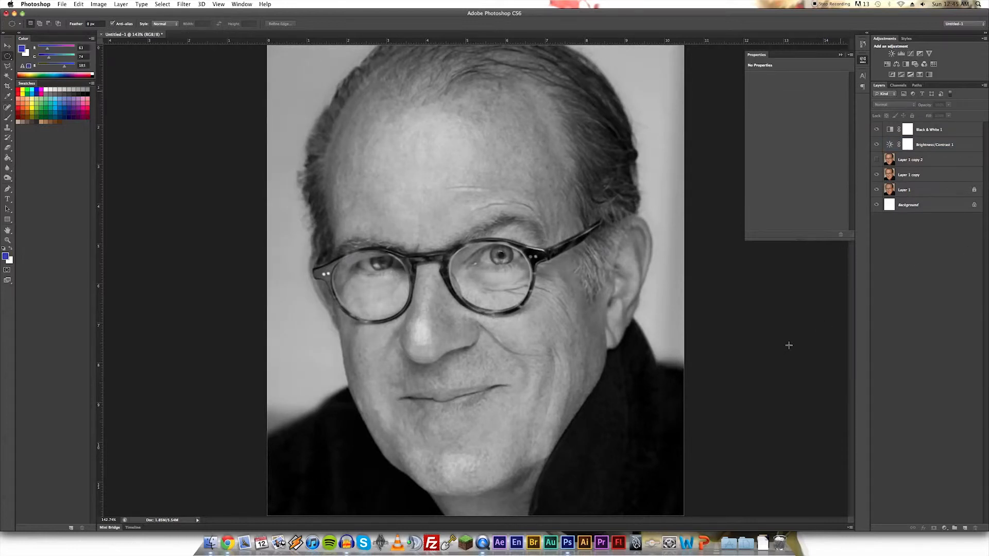
left_click(908, 144)
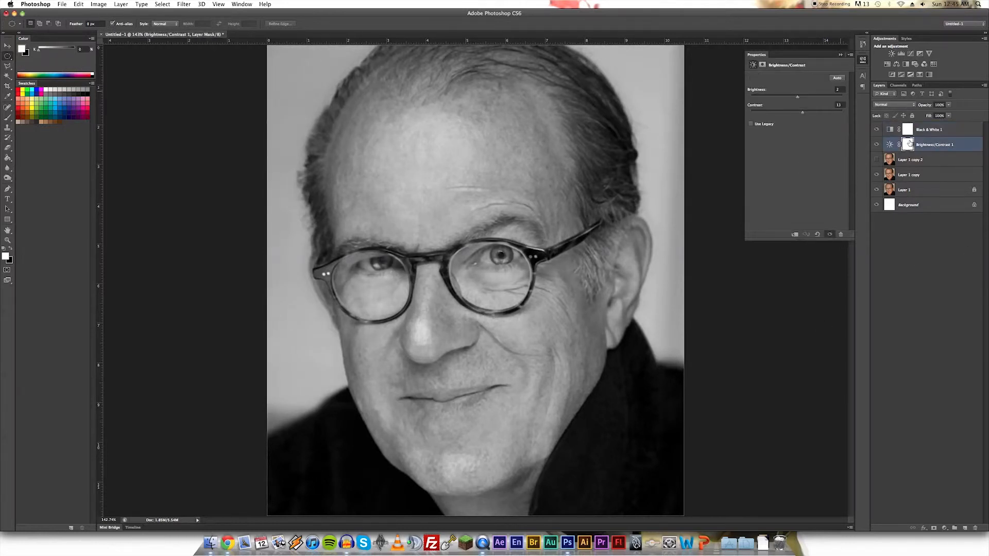
left_click_drag(804, 100, 802, 97)
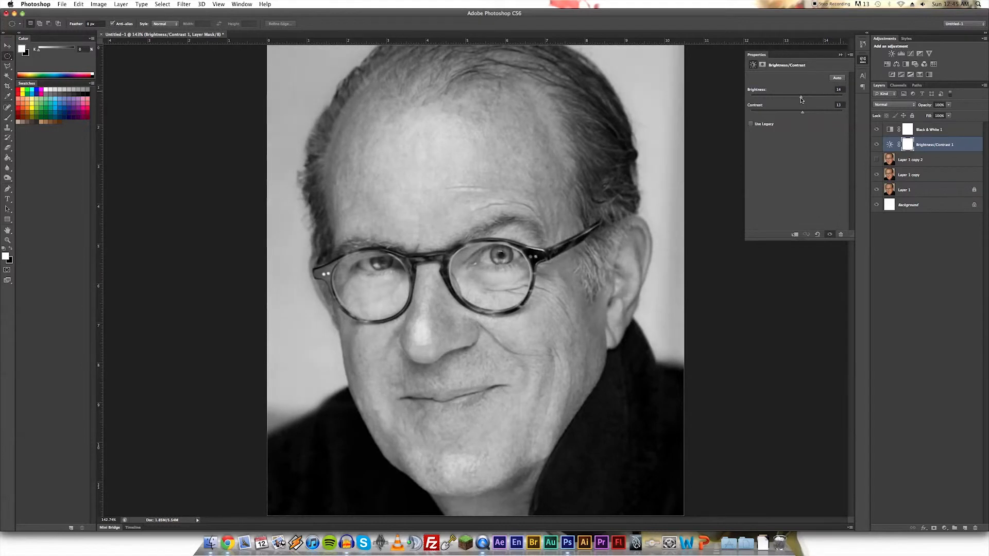
Step: Add an Exposure adjustment layer with exposure -0.28, offset -0.0042 and gamma correction 0.94
left_click(944, 528)
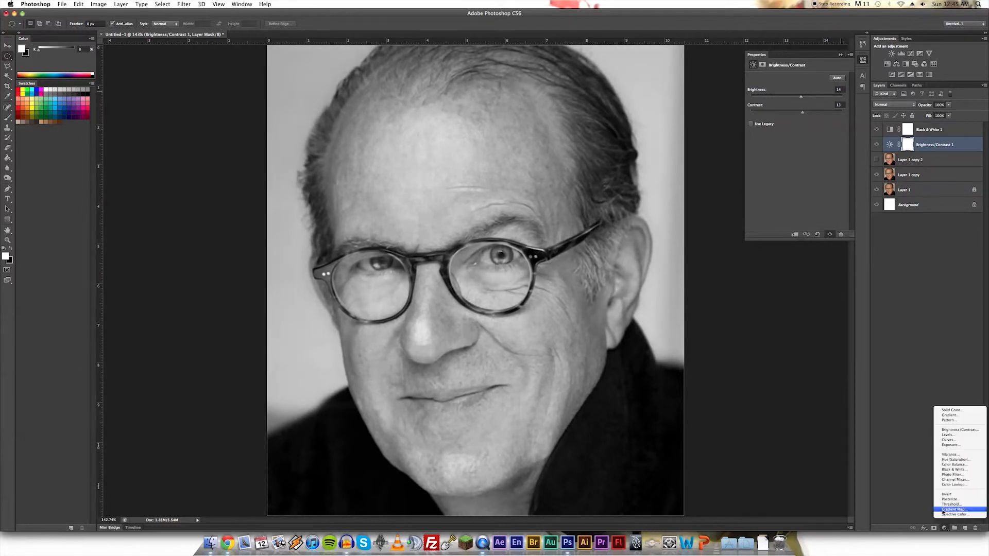
left_click(950, 444)
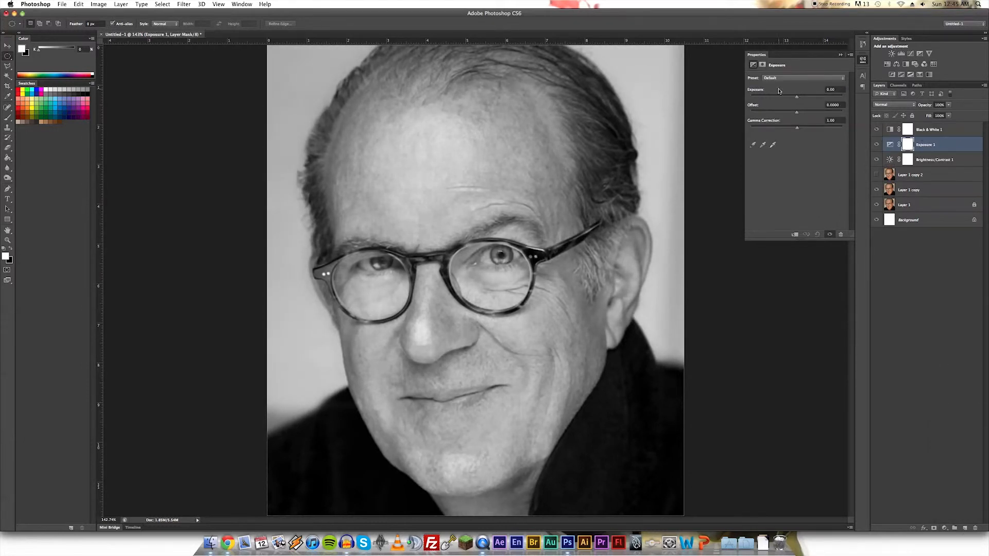
left_click_drag(796, 97, 798, 129)
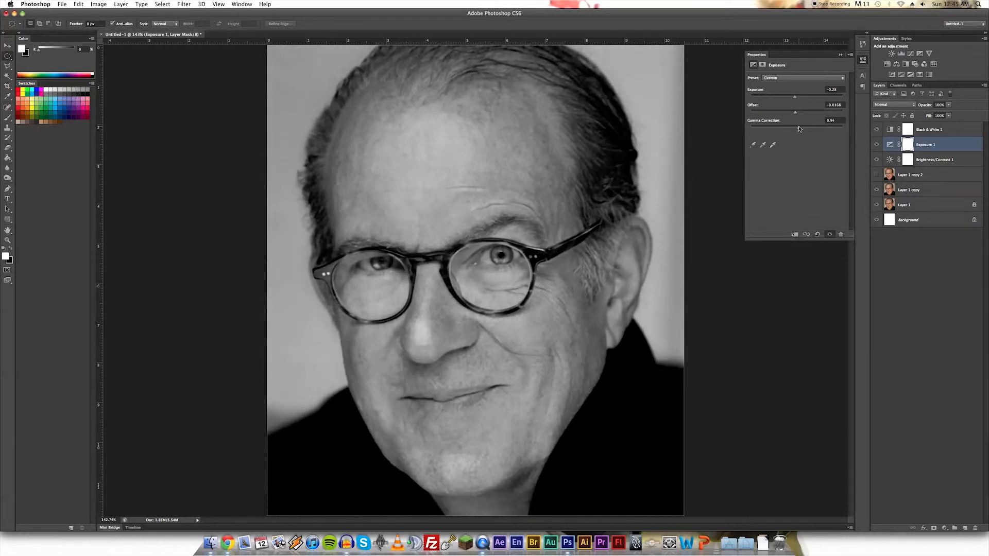
left_click_drag(795, 113, 796, 114)
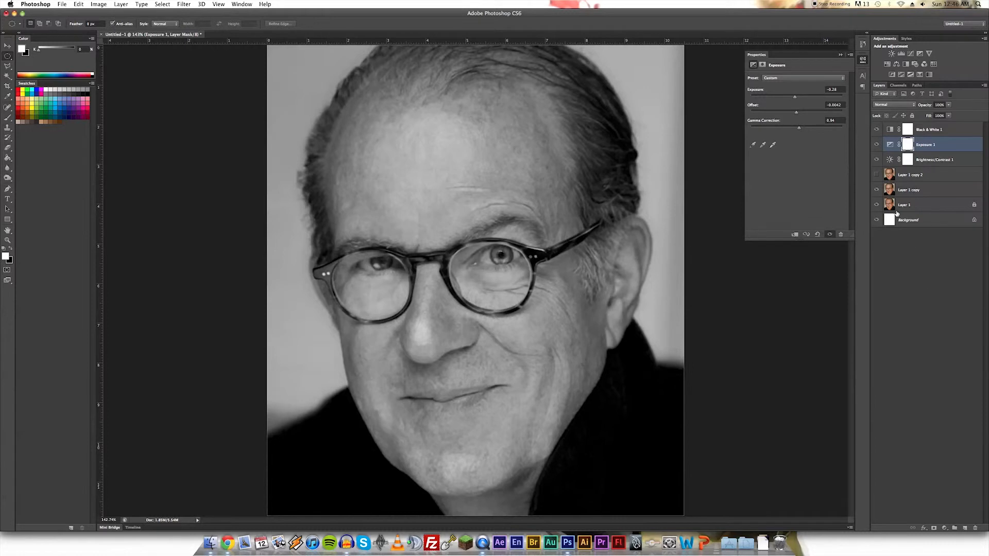
Step: Delete the hidden Layer 1 copy 2 from the layer stack
left_click(922, 209)
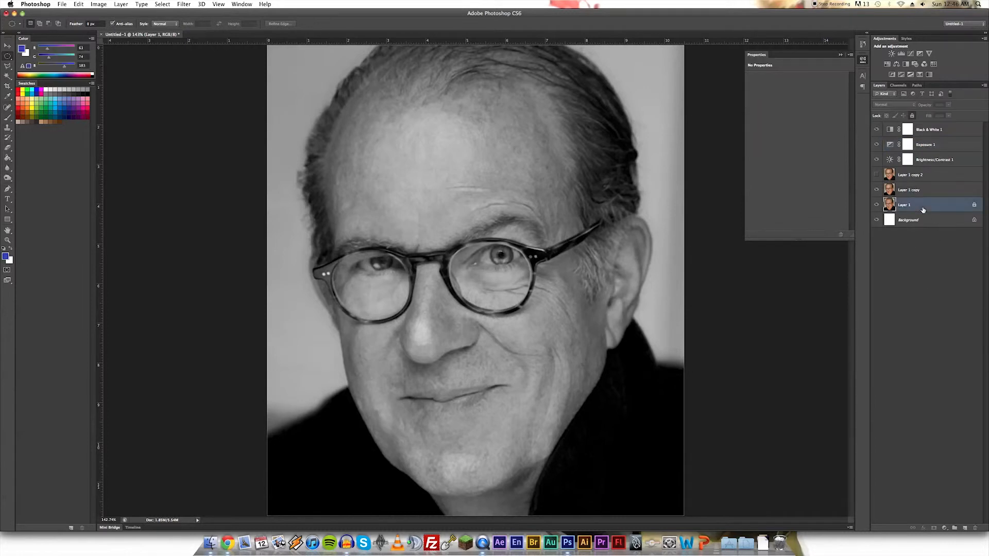
left_click(932, 176)
key("Delete")
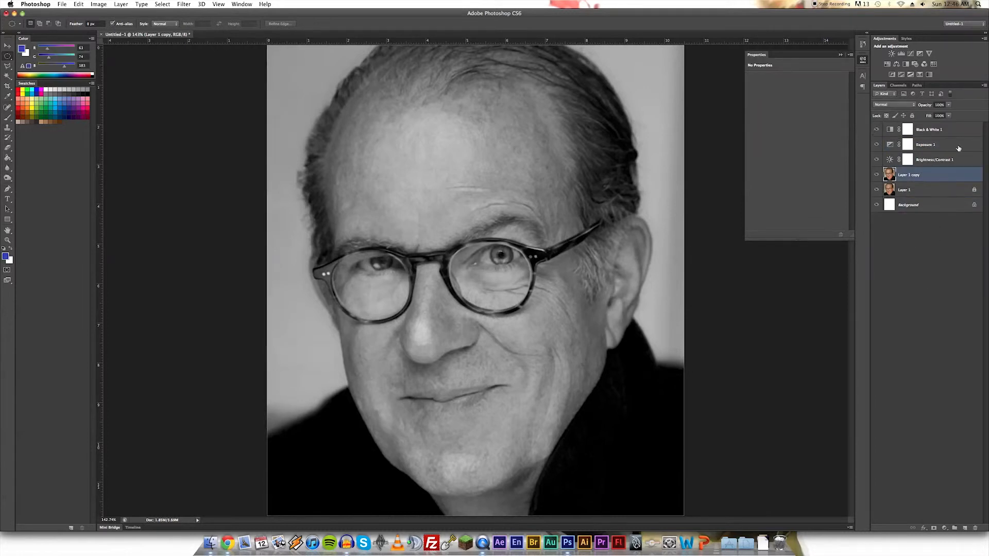
Step: Add a Levels adjustment layer directly above Layer 1 copy and lower the white input level to 237
left_click(944, 529)
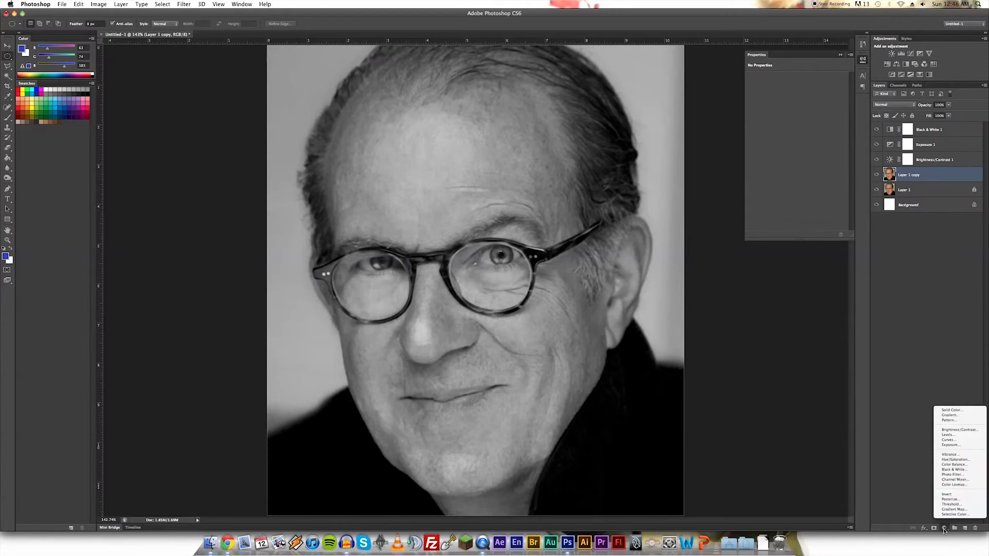
left_click(946, 435)
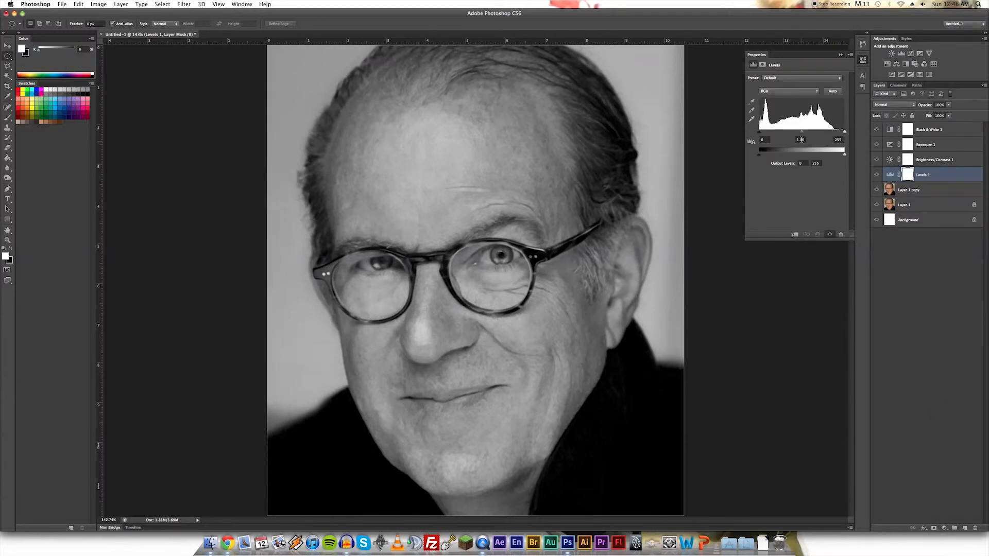
left_click_drag(845, 156, 845, 157)
mouse_move(760, 158)
left_mouse_down()
mouse_move(775, 158)
mouse_move(759, 157)
left_mouse_up()
left_click_drag(845, 131, 839, 132)
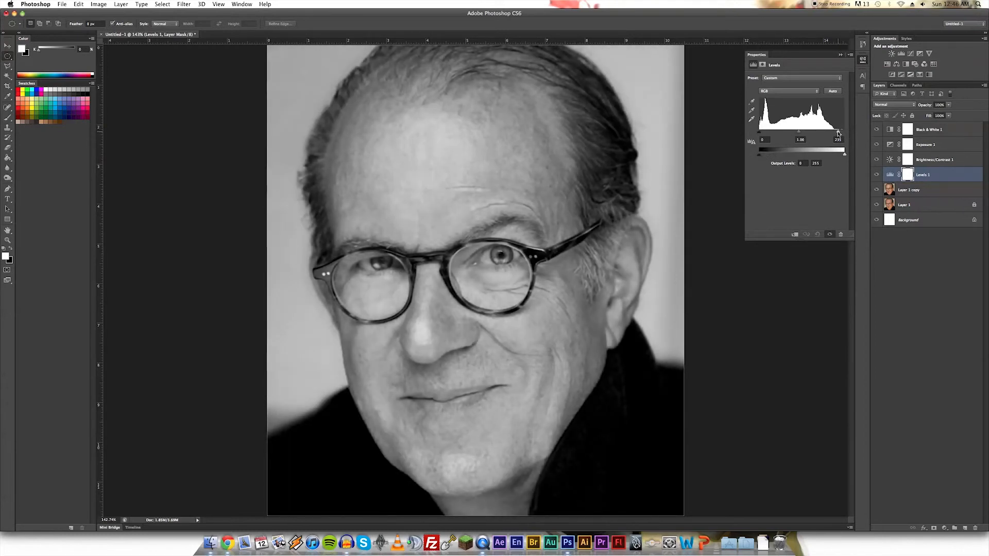
Step: Try a Vibrance adjustment above the Levels layer, shifting the vibrance, and delete the adjustment layer
left_click(944, 529)
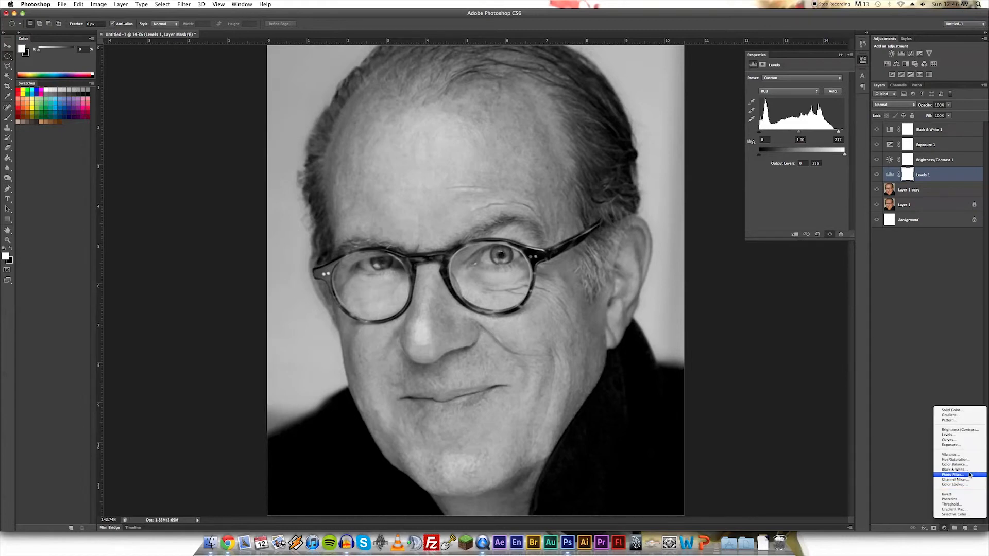
left_click(958, 454)
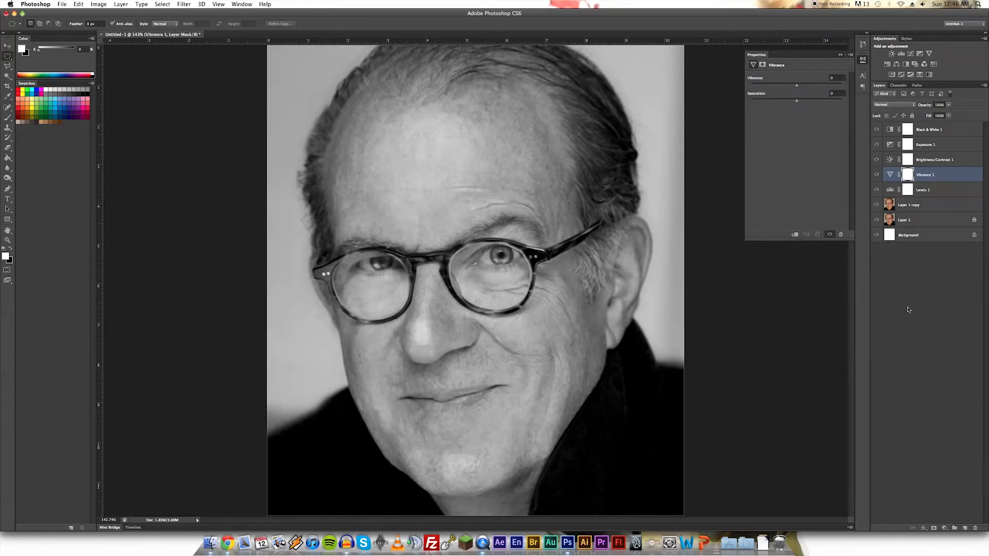
mouse_move(797, 85)
left_mouse_down()
mouse_move(807, 87)
mouse_move(791, 88)
left_mouse_up()
left_click_drag(851, 86, 742, 110)
key("BackSpace")
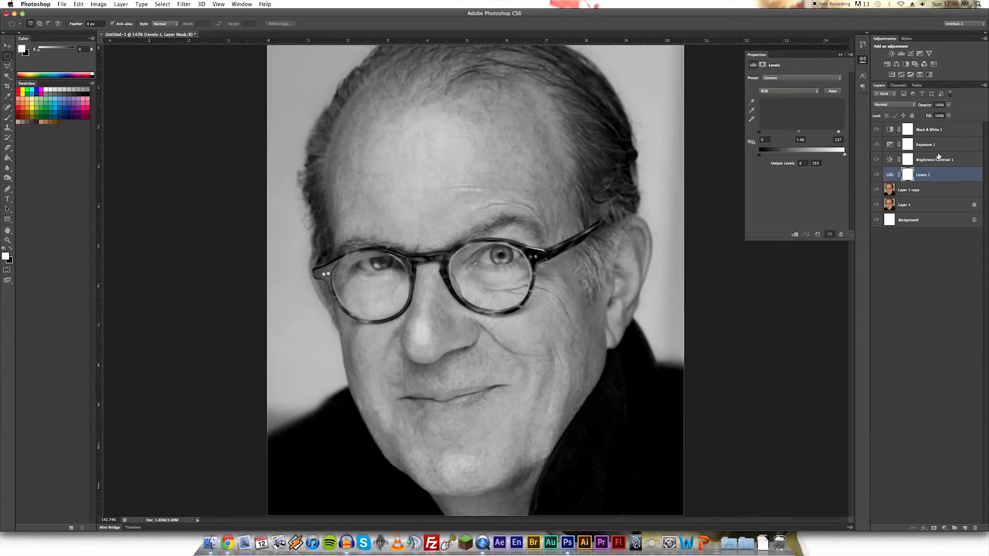
Step: Try a Threshold adjustment above the Levels layer and delete it
left_click(945, 528)
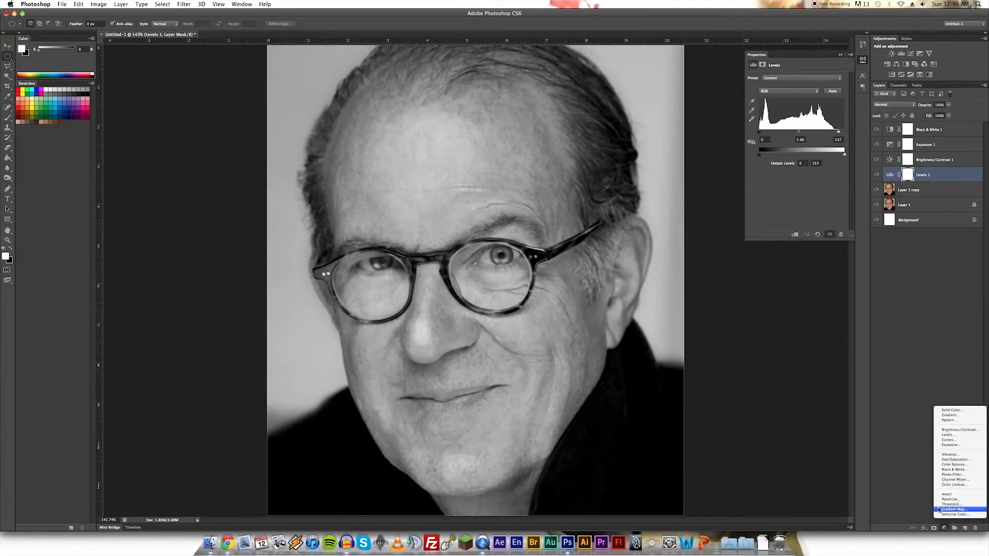
left_click(950, 504)
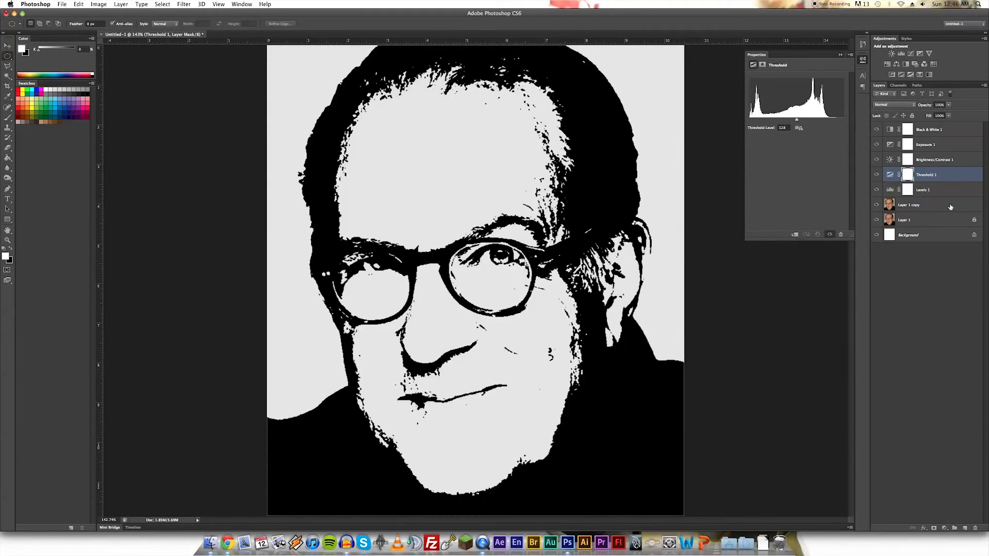
key("BackSpace")
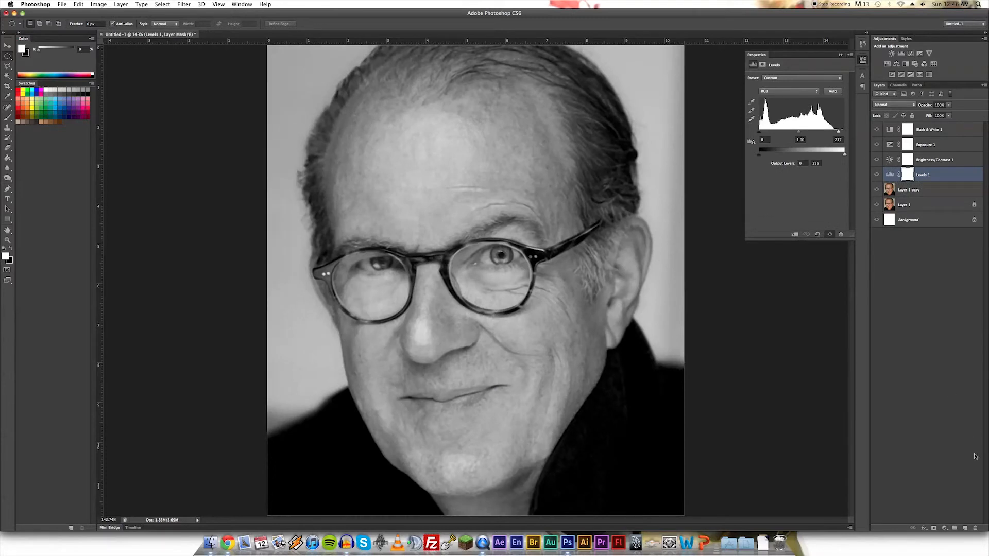
left_click(945, 529)
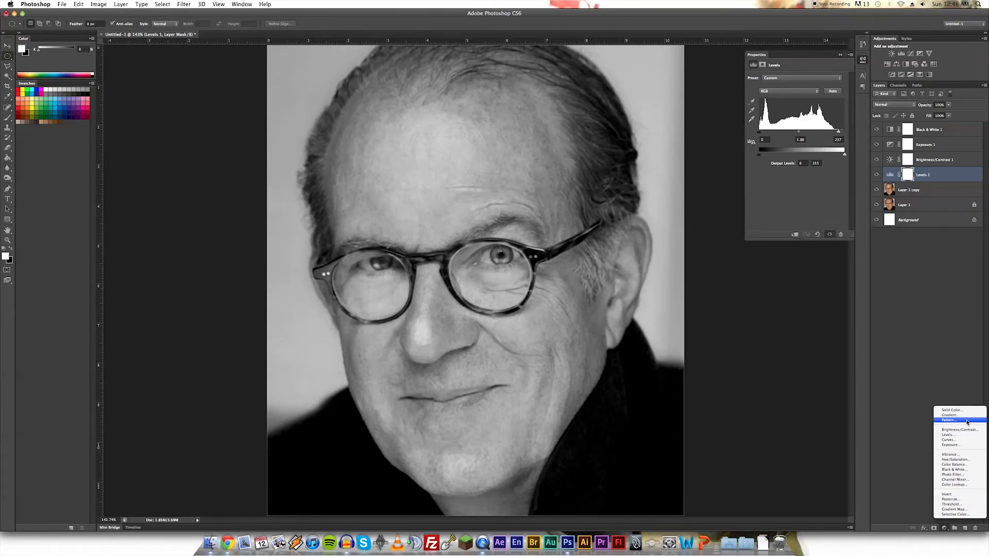
left_click(952, 382)
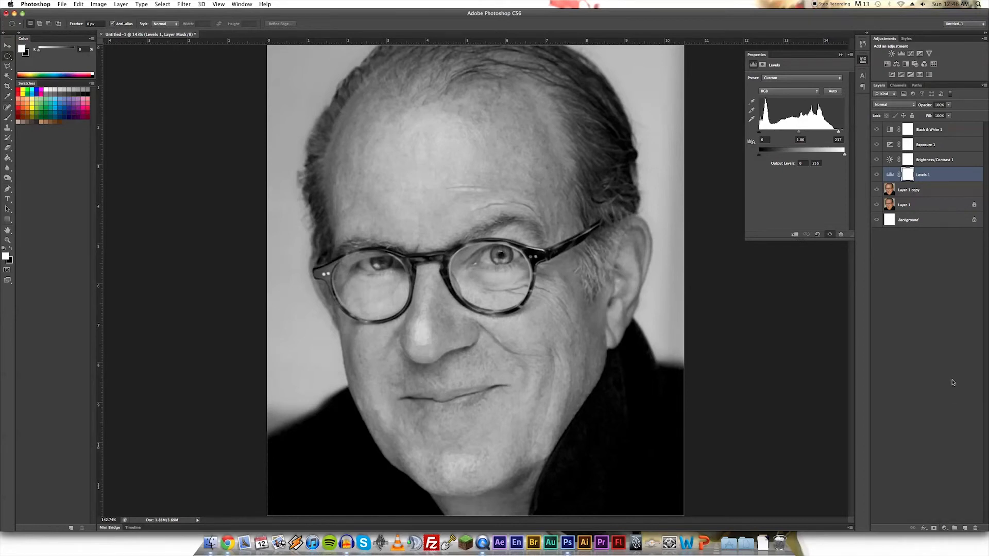
Step: Try a Color Balance adjustment above Levels with midtones at cyan-red -43, magenta-green -10 and yellow-blue +7
left_click(944, 528)
left_click(954, 465)
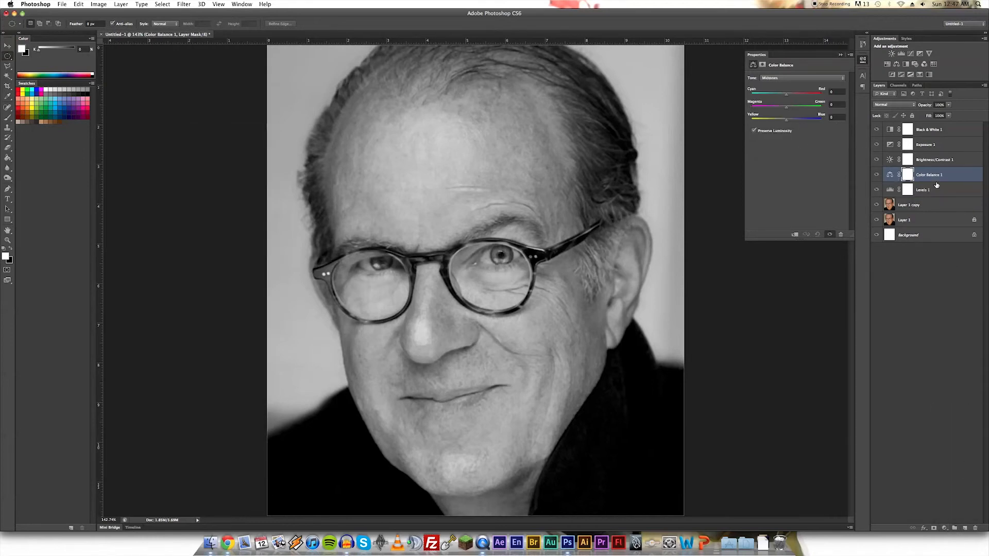
left_click_drag(786, 94, 771, 96)
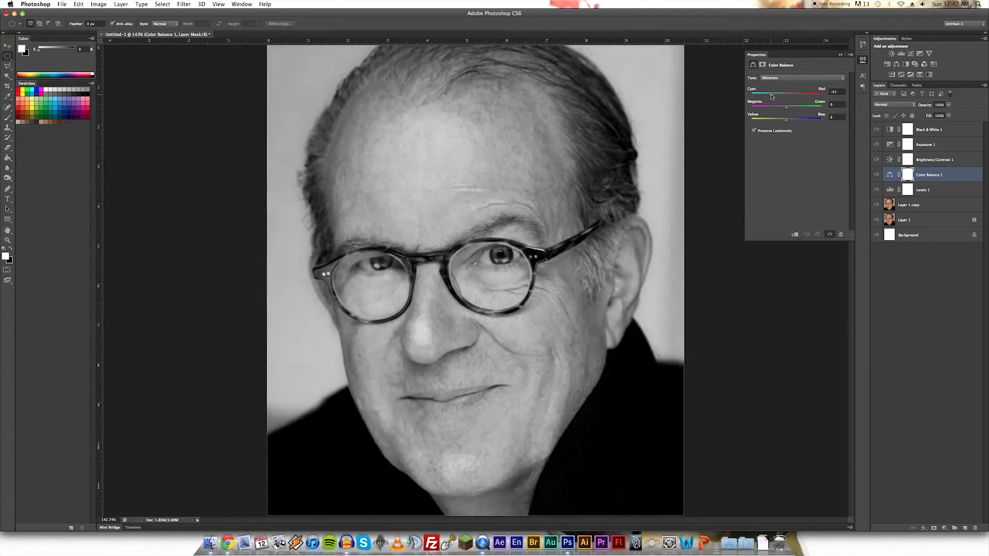
left_click_drag(786, 107, 826, 121)
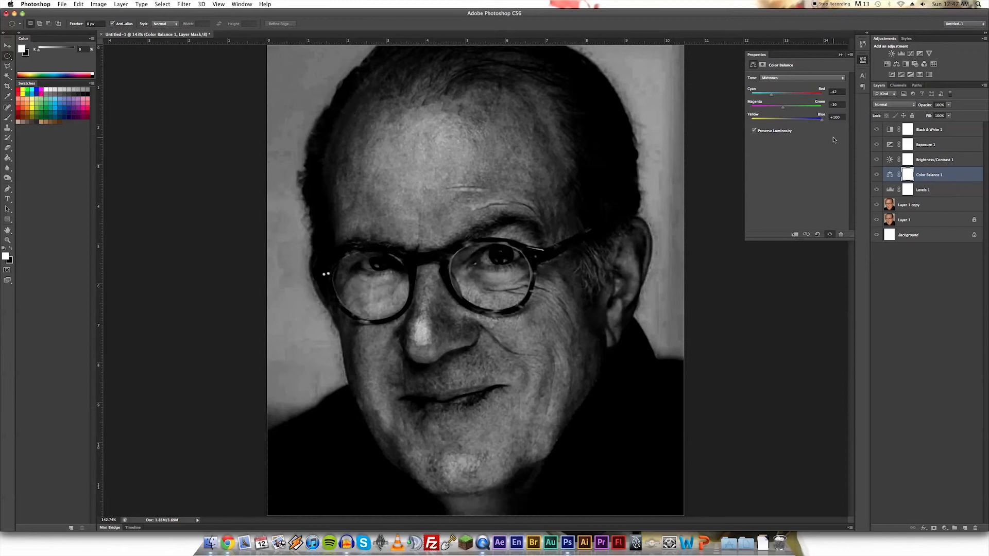
left_click_drag(822, 120, 788, 122)
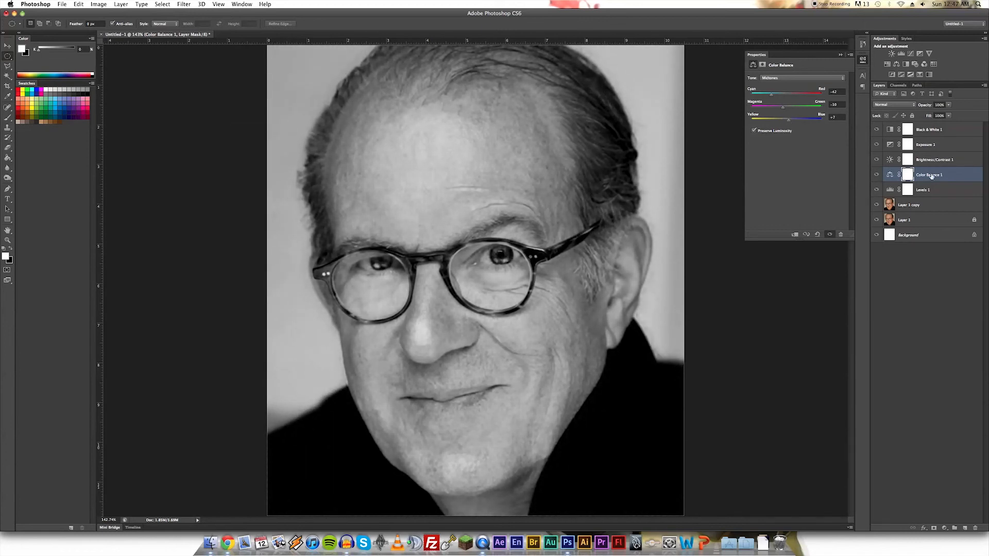
Step: Delete the Color Balance layer, undo the deletion to compare the portrait, and delete the layer again
key("Delete")
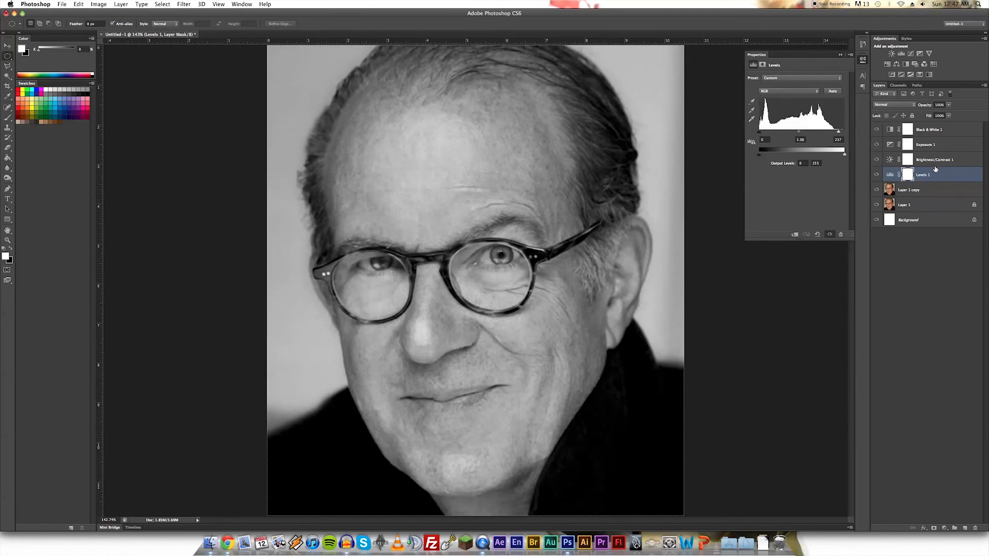
key("super+z")
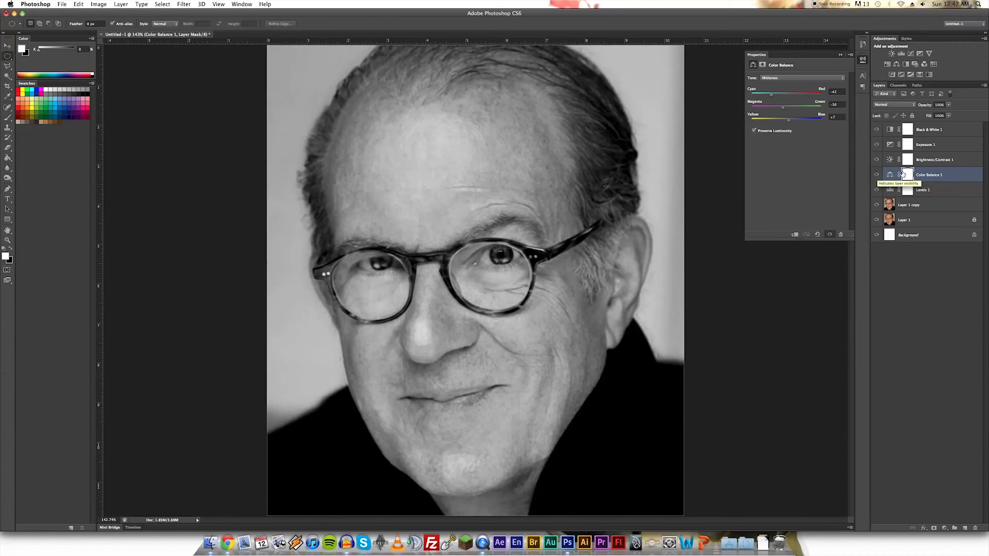
left_click(972, 160)
left_click(968, 176)
key("BackSpace")
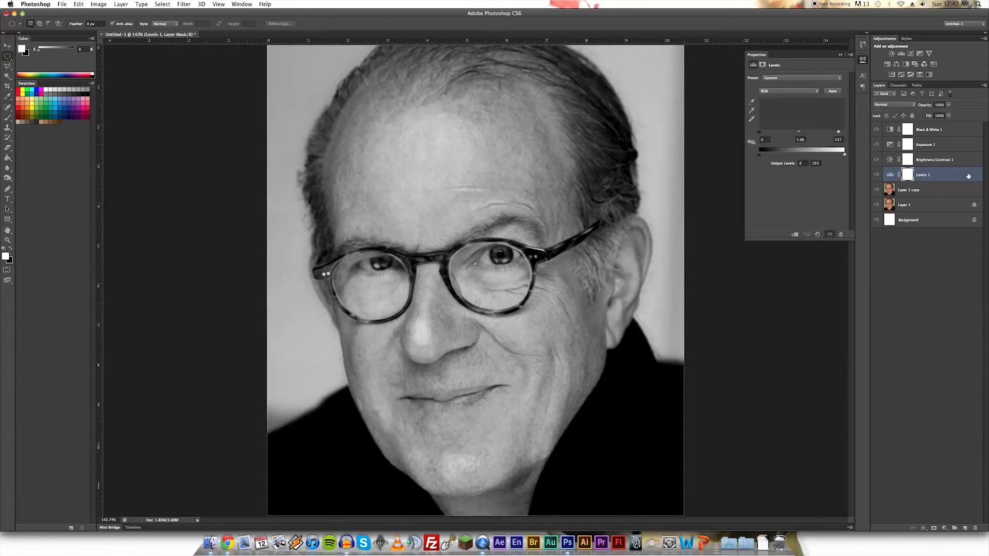